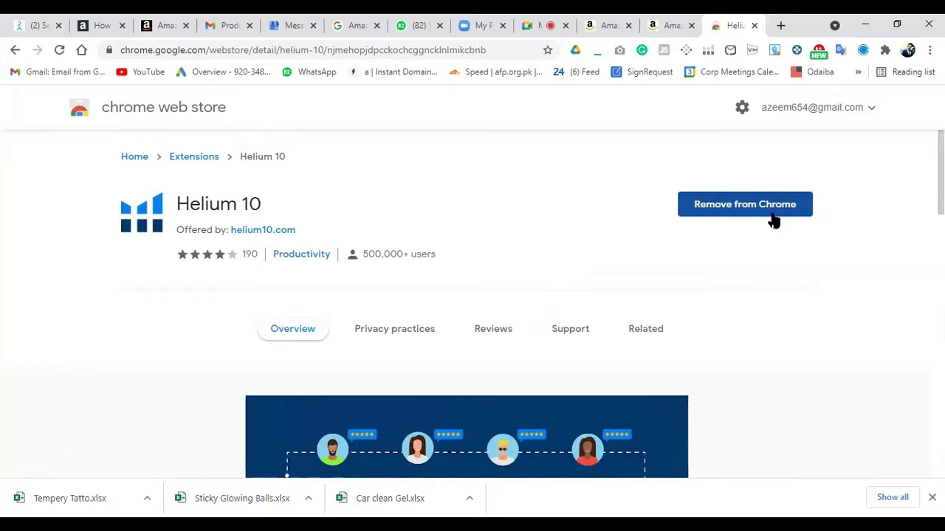
- Switch to the open Amazon page and search for baby products
{"action": "left_click", "coordinate": [683, 36]}
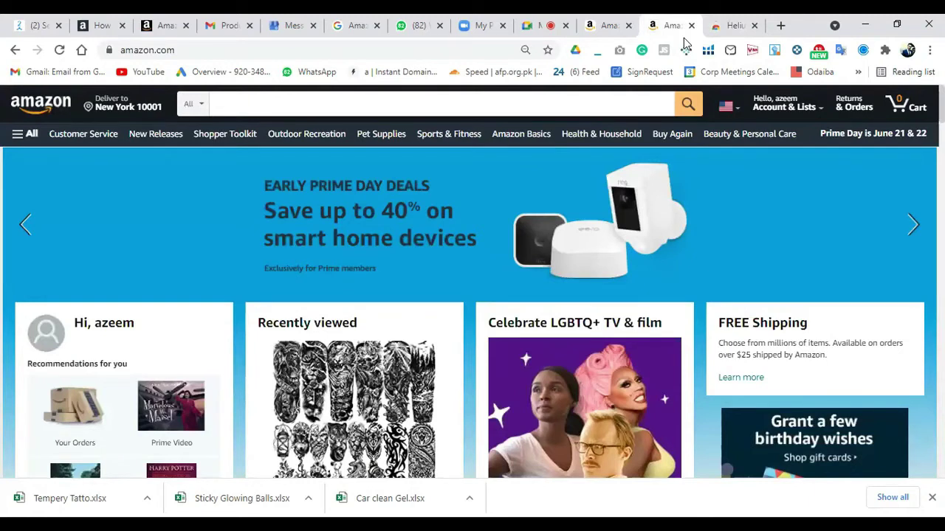
{"action": "left_click", "coordinate": [570, 106]}
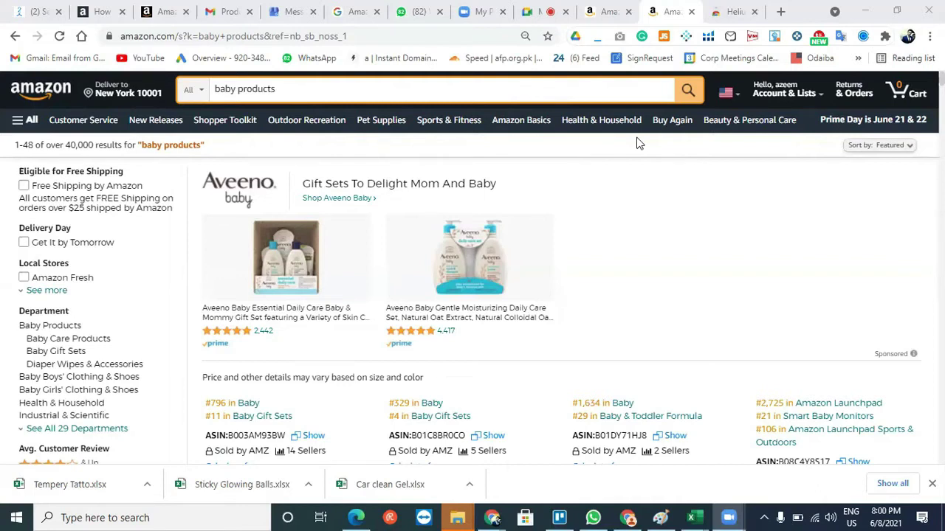
- Return to the Helium 10 page in the Chrome Web Store and open the Helium 10 extension's list of tools
{"action": "left_click", "coordinate": [733, 11]}
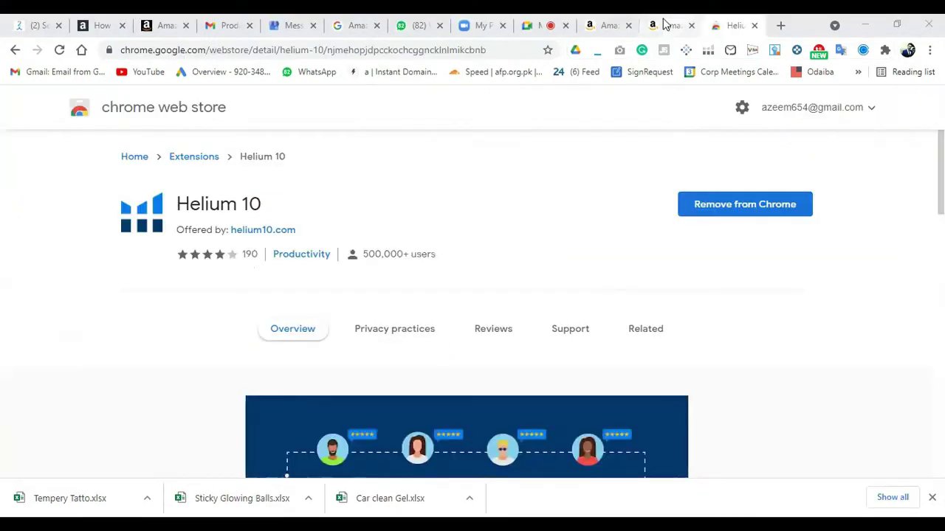
{"action": "left_click", "coordinate": [664, 11]}
{"action": "left_click_drag", "start_coordinate": [664, 25], "coordinate": [728, 56]}
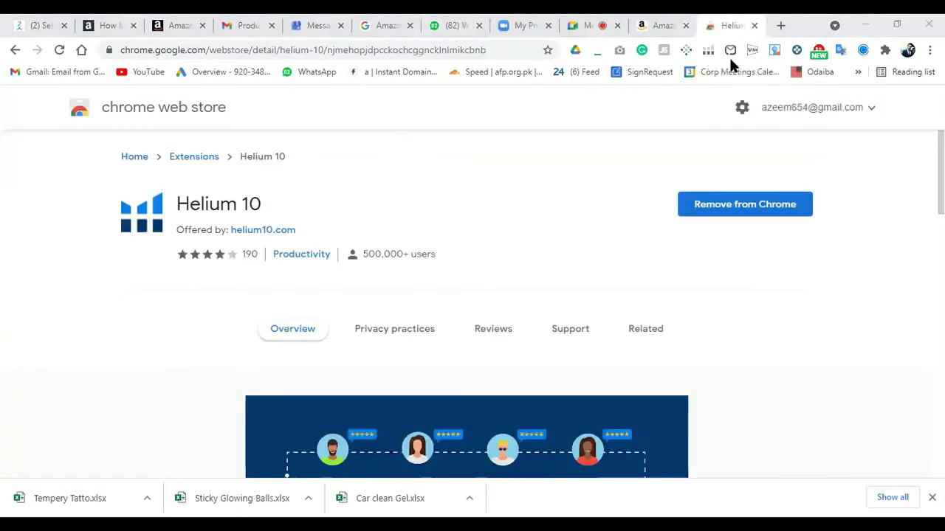
{"action": "left_click", "coordinate": [730, 60]}
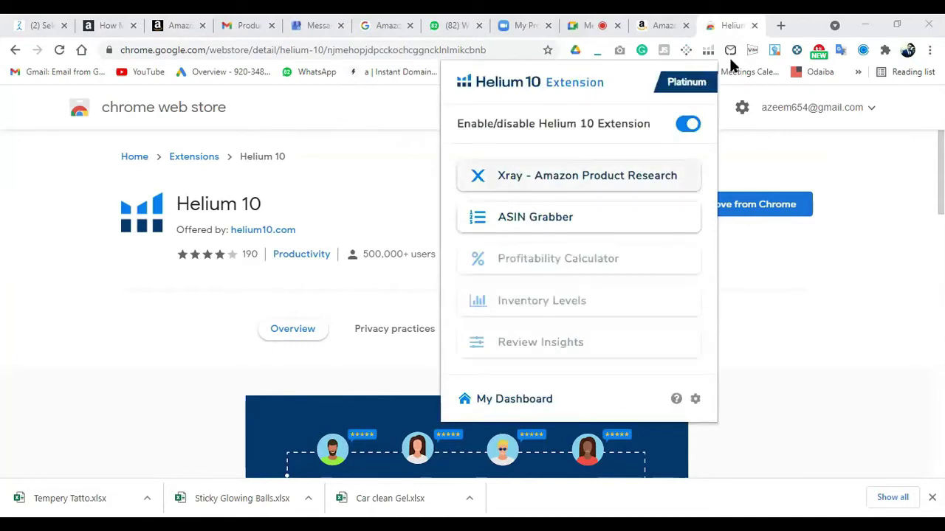
{"action": "left_click", "coordinate": [730, 60]}
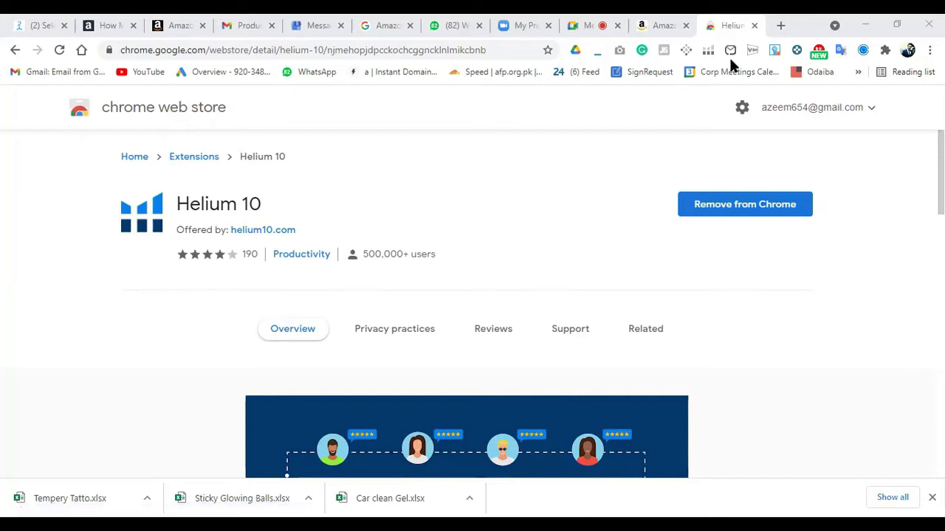
{"action": "left_click", "coordinate": [728, 53]}
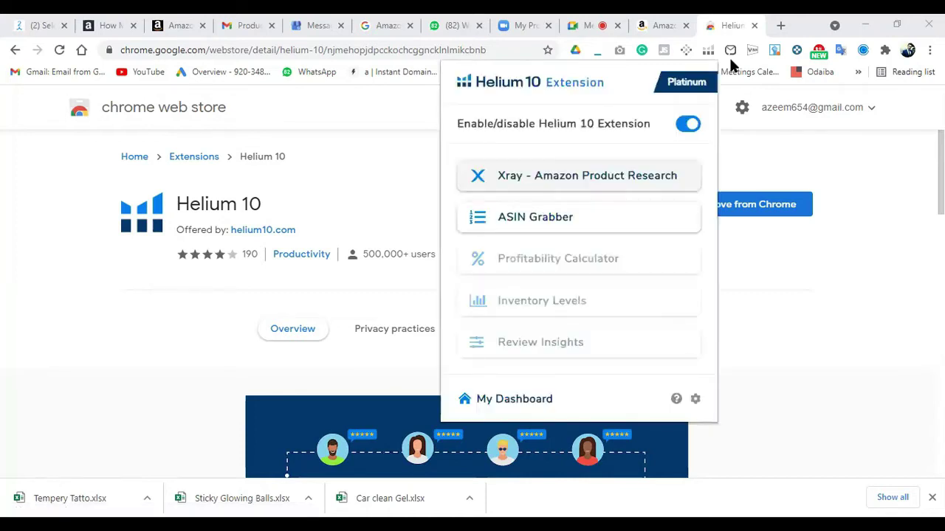
{"action": "left_click", "coordinate": [730, 59]}
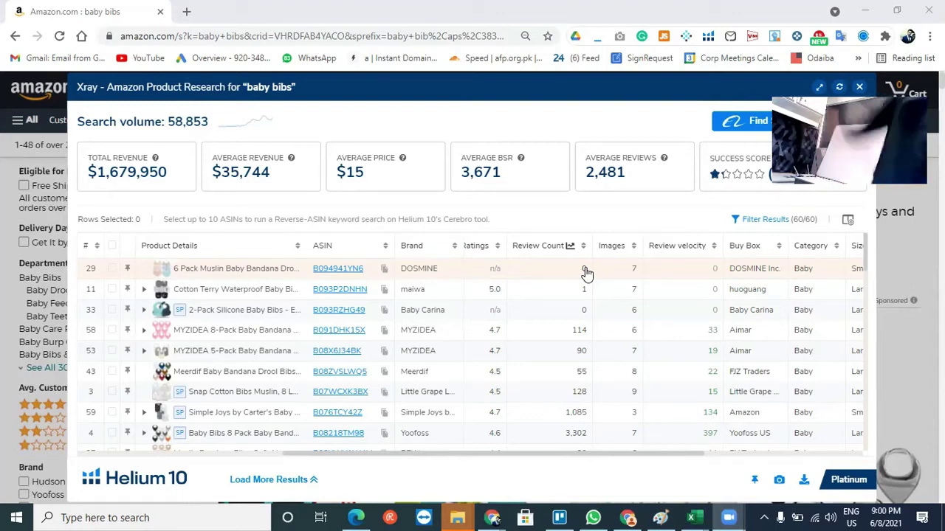
- Review the seller and review-count columns of the baby bibs Xray table, and open amazon.com in a new browser tab
{"action": "left_click_drag", "start_coordinate": [535, 453], "coordinate": [498, 445]}
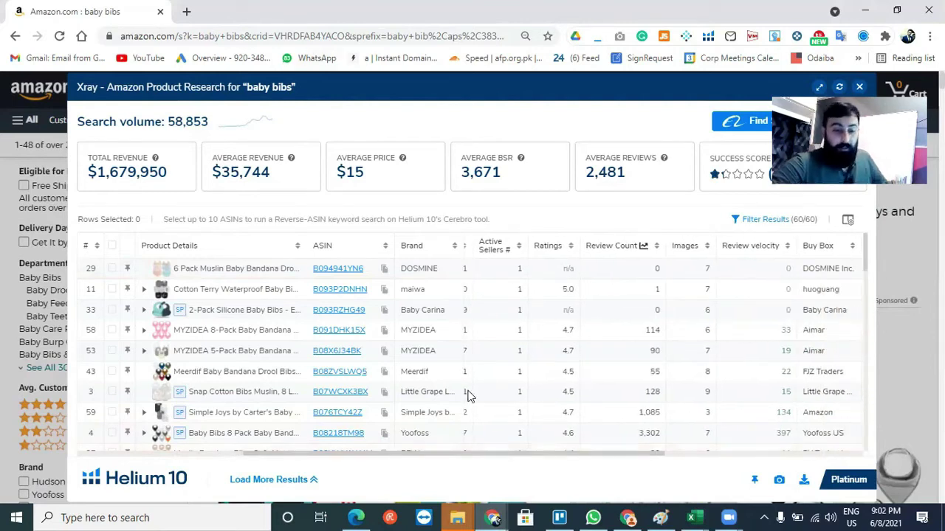
{"action": "left_click", "coordinate": [186, 12]}
{"action": "type", "text": "amazon"}
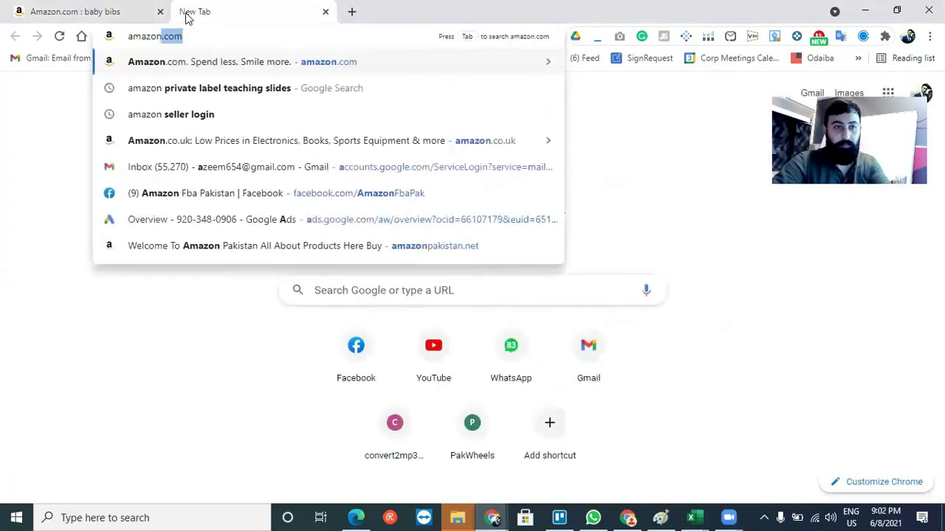
{"action": "key", "text": "Return"}
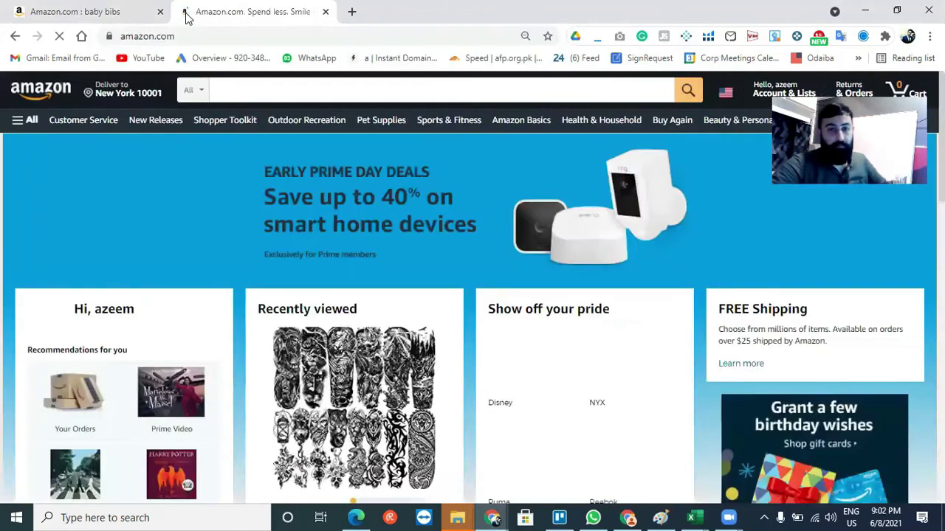
- Search Amazon for bulb
{"action": "left_click", "coordinate": [233, 90]}
{"action": "type", "text": "bukh"}
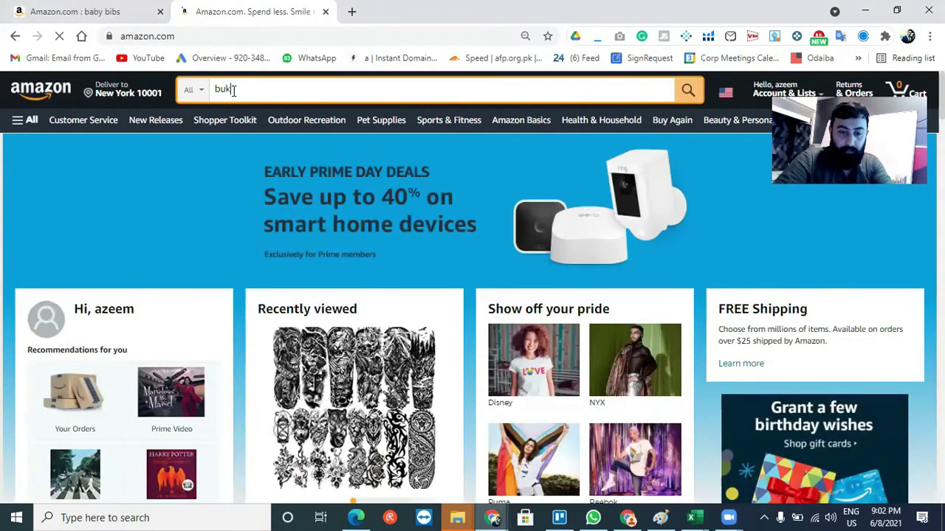
{"action": "key", "text": "BackSpace"}
{"action": "key", "text": "BackSpace"}
{"action": "type", "text": "lb"}
{"action": "key", "text": "Return"}
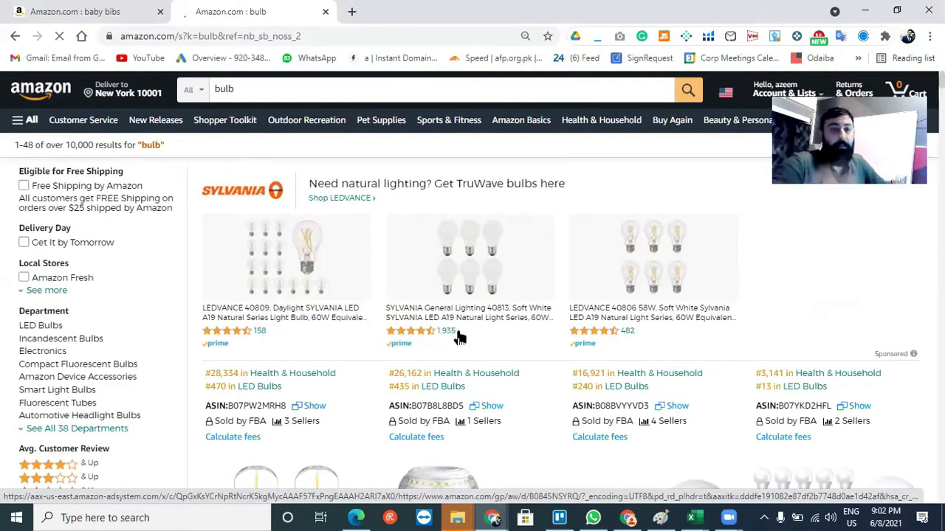
- From the review velocity data in the baby bibs Xray results, open the maiwa Cotton Terry Waterproof bibs listing in a new tab
{"action": "left_click", "coordinate": [104, 14]}
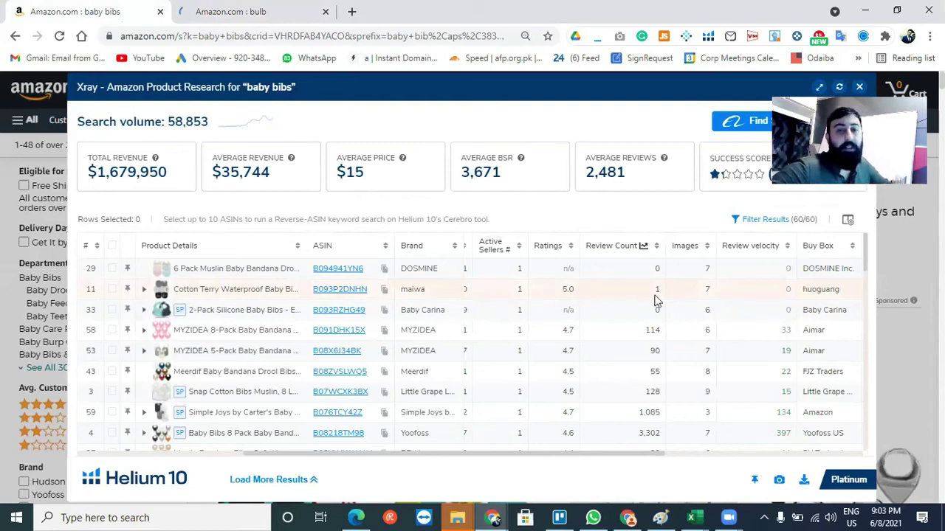
{"action": "scroll", "coordinate": [577, 310], "scroll_direction": "right", "scroll_amount": 3}
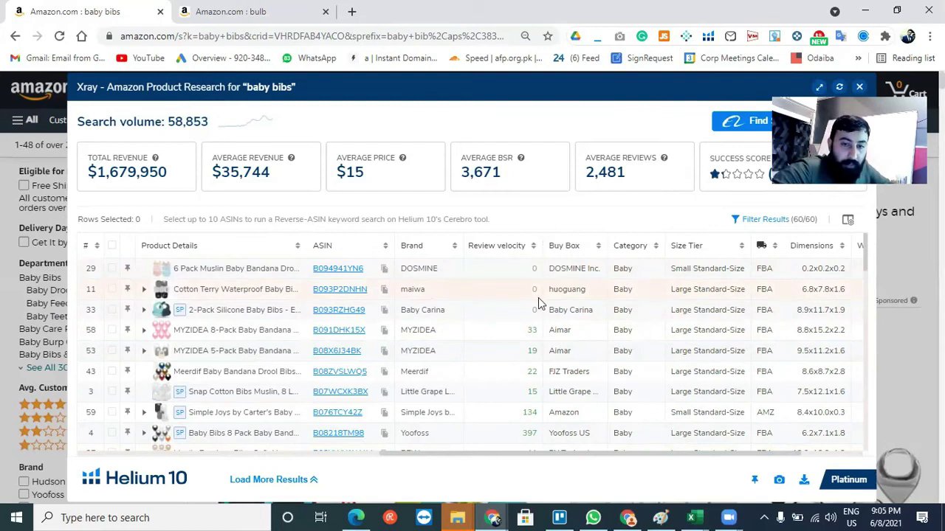
{"action": "right_click", "coordinate": [360, 296]}
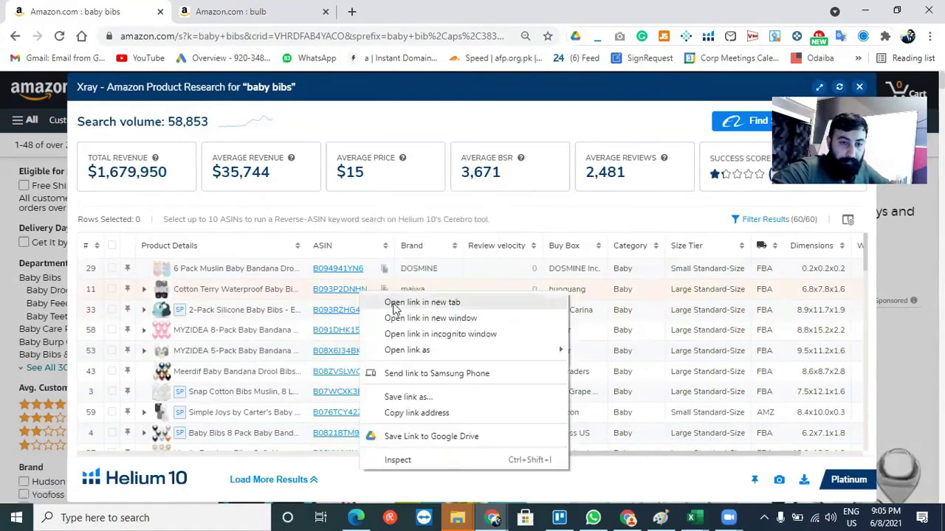
{"action": "left_click", "coordinate": [402, 302]}
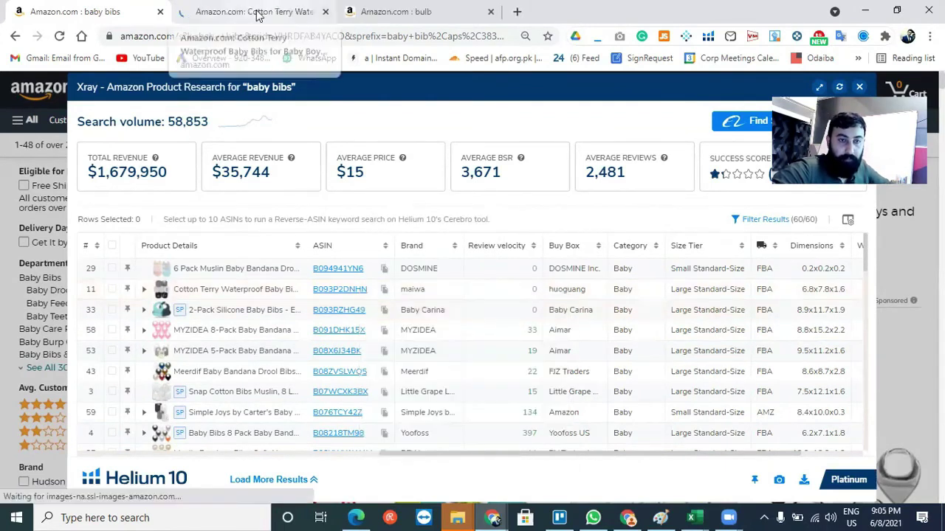
{"action": "left_click", "coordinate": [269, 9]}
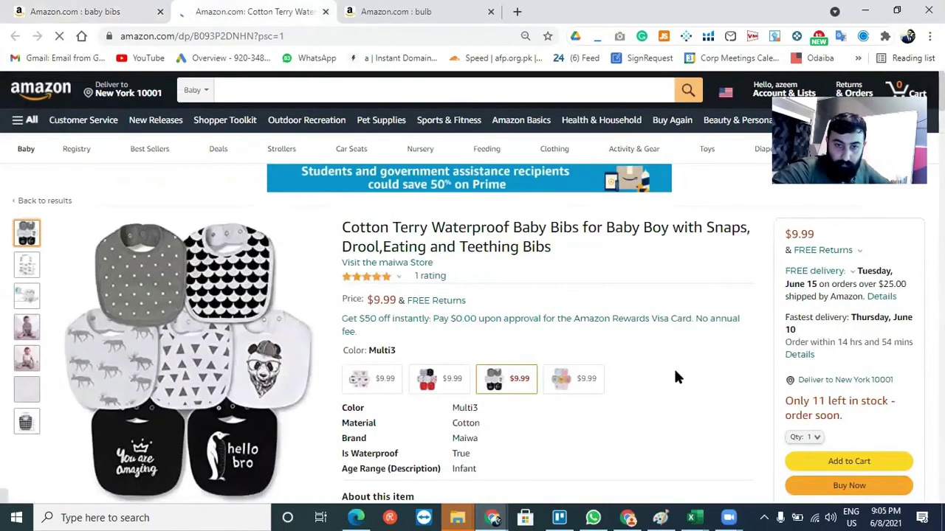
- Examine the maiwa bibs listing's sales estimator, price history, related products, product information and customer reviews
{"action": "scroll", "coordinate": [674, 372], "scroll_direction": "down", "scroll_amount": 2}
{"action": "scroll", "coordinate": [675, 372], "scroll_direction": "down", "scroll_amount": 5}
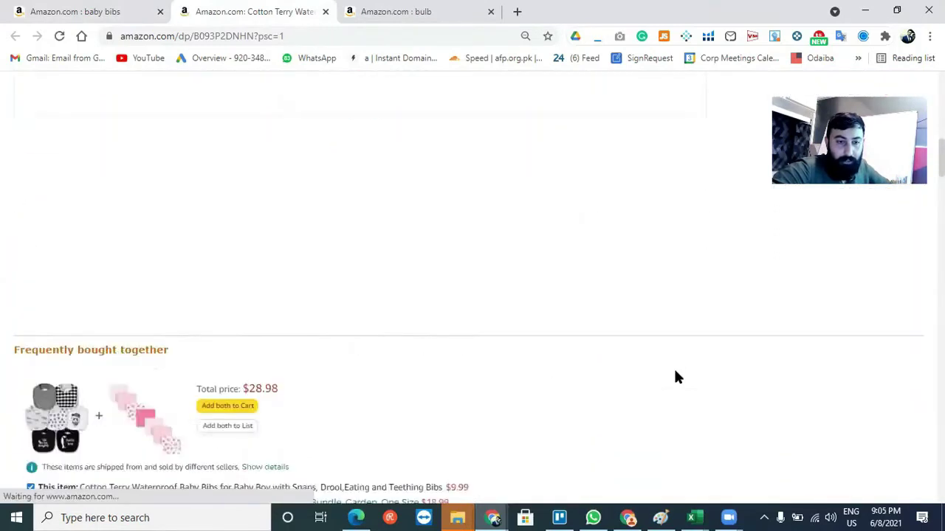
{"action": "scroll", "coordinate": [674, 377], "scroll_direction": "down", "scroll_amount": 3}
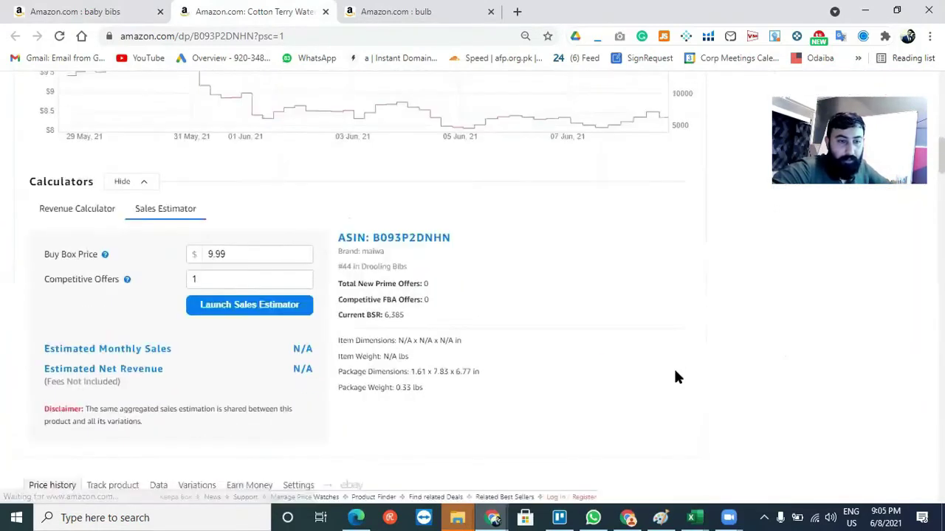
{"action": "scroll", "coordinate": [674, 377], "scroll_direction": "down", "scroll_amount": 3}
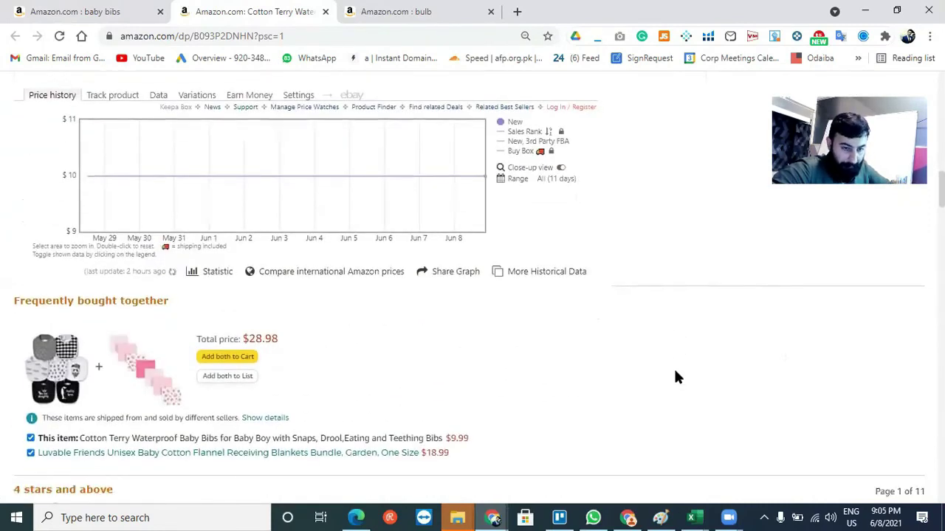
{"action": "scroll", "coordinate": [677, 377], "scroll_direction": "down", "scroll_amount": 3}
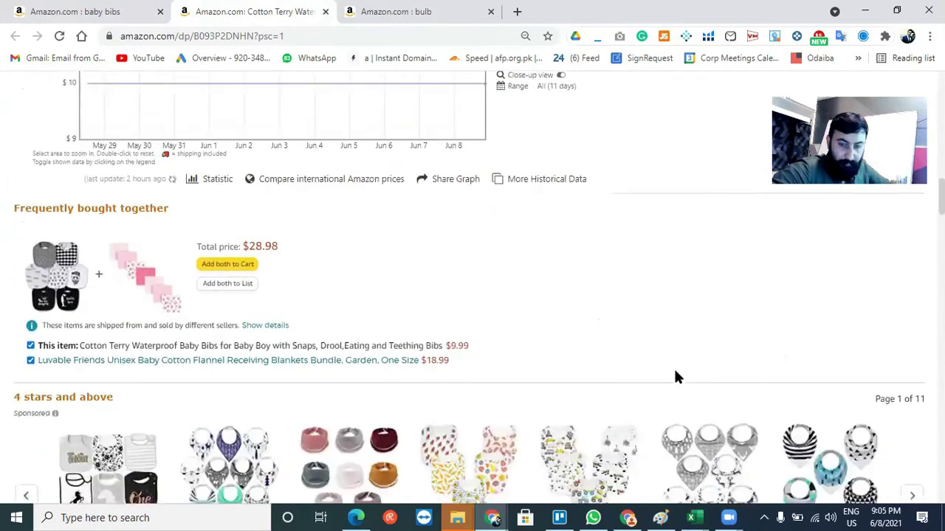
{"action": "scroll", "coordinate": [676, 378], "scroll_direction": "down", "scroll_amount": 2}
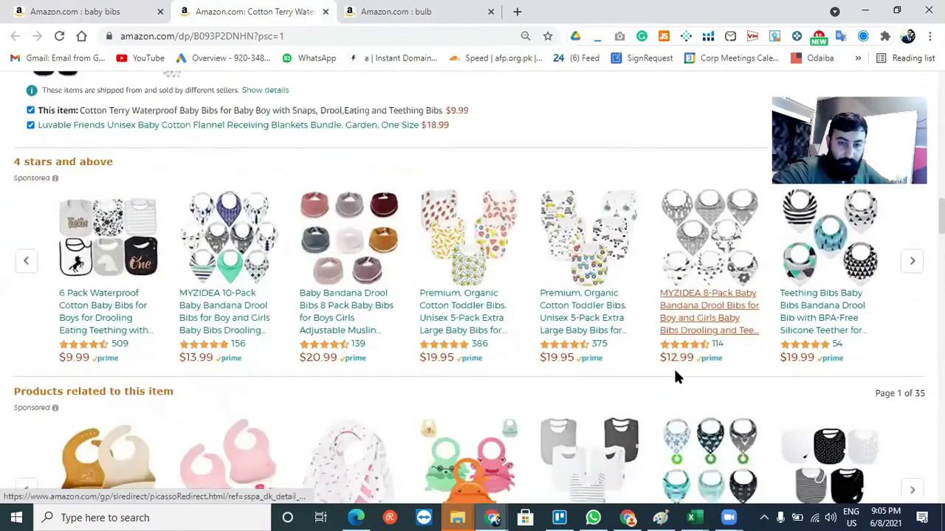
{"action": "scroll", "coordinate": [674, 377], "scroll_direction": "down", "scroll_amount": 1}
{"action": "scroll", "coordinate": [674, 376], "scroll_direction": "down", "scroll_amount": 10}
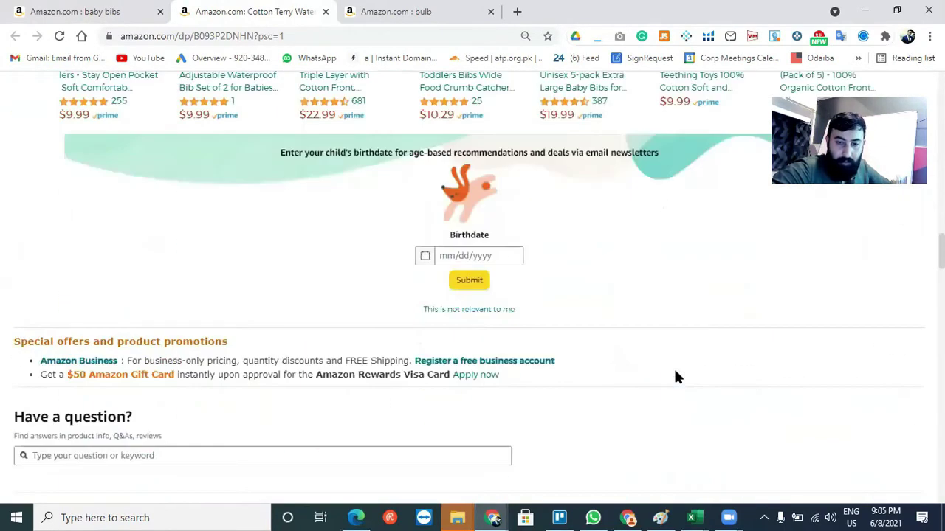
{"action": "scroll", "coordinate": [674, 377], "scroll_direction": "down", "scroll_amount": 10}
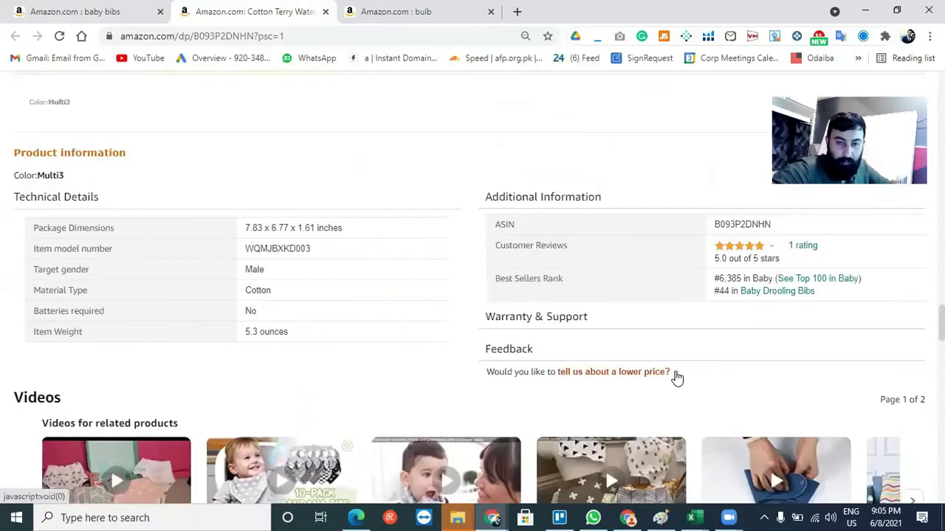
{"action": "scroll", "coordinate": [676, 378], "scroll_direction": "down", "scroll_amount": 2}
{"action": "scroll", "coordinate": [677, 378], "scroll_direction": "down", "scroll_amount": 3}
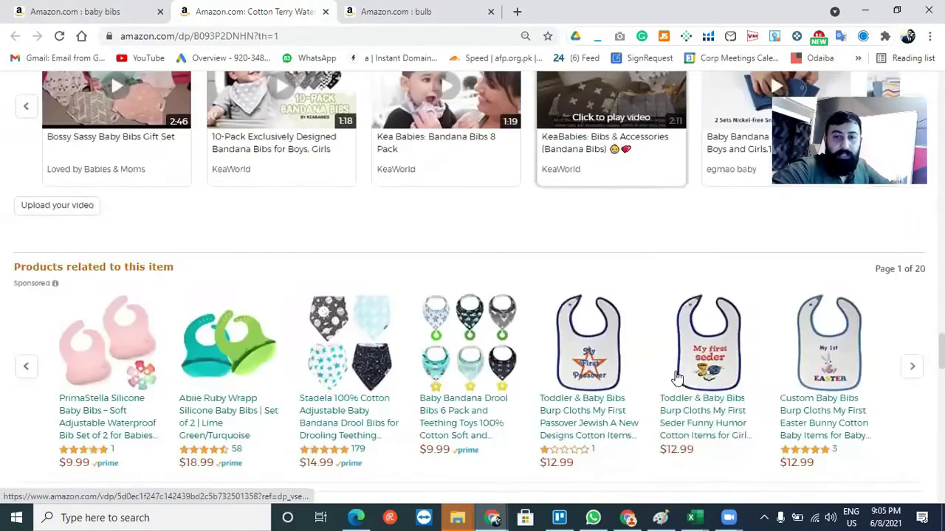
{"action": "scroll", "coordinate": [677, 378], "scroll_direction": "down", "scroll_amount": 5}
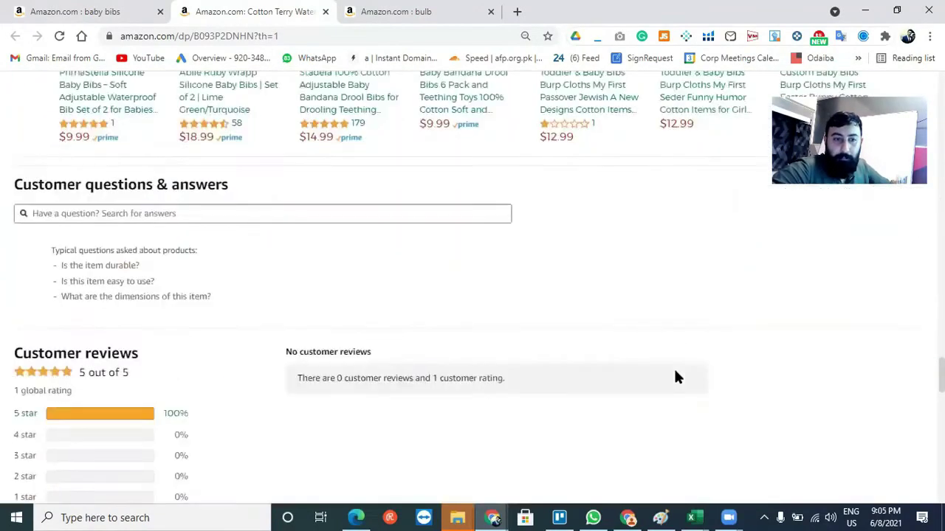
{"action": "scroll", "coordinate": [677, 377], "scroll_direction": "down", "scroll_amount": 3}
- Recheck the bibs listing's title, price, color variants and description, and return to the baby bibs Xray results
{"action": "scroll", "coordinate": [677, 377], "scroll_direction": "up", "scroll_amount": 8}
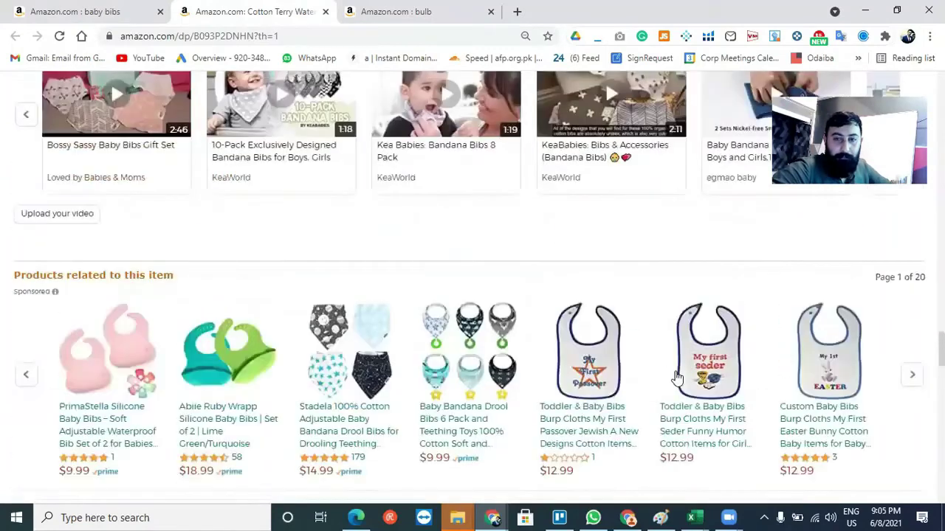
{"action": "scroll", "coordinate": [673, 367], "scroll_direction": "down", "scroll_amount": 10}
{"action": "scroll", "coordinate": [673, 367], "scroll_direction": "up", "scroll_amount": 3}
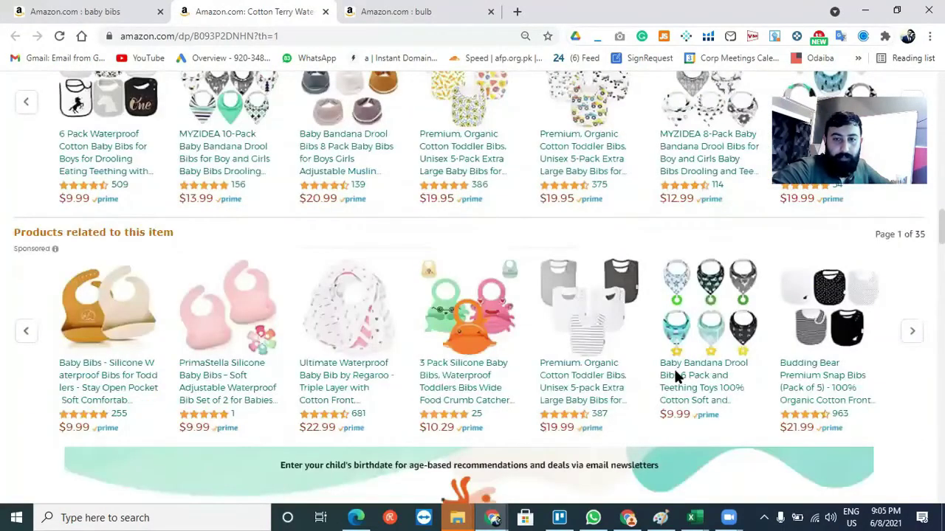
{"action": "scroll", "coordinate": [675, 377], "scroll_direction": "up", "scroll_amount": 15}
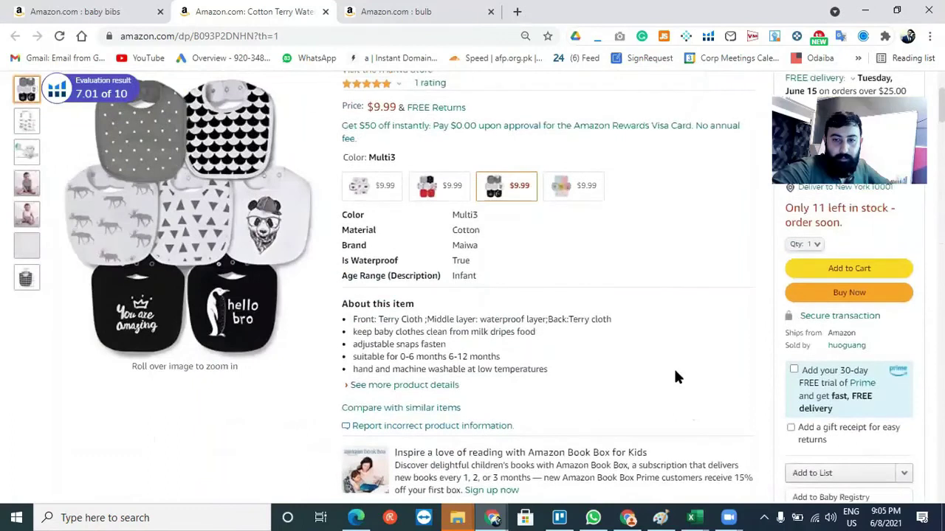
{"action": "scroll", "coordinate": [675, 377], "scroll_direction": "up", "scroll_amount": 1}
{"action": "scroll", "coordinate": [677, 378], "scroll_direction": "up", "scroll_amount": 2}
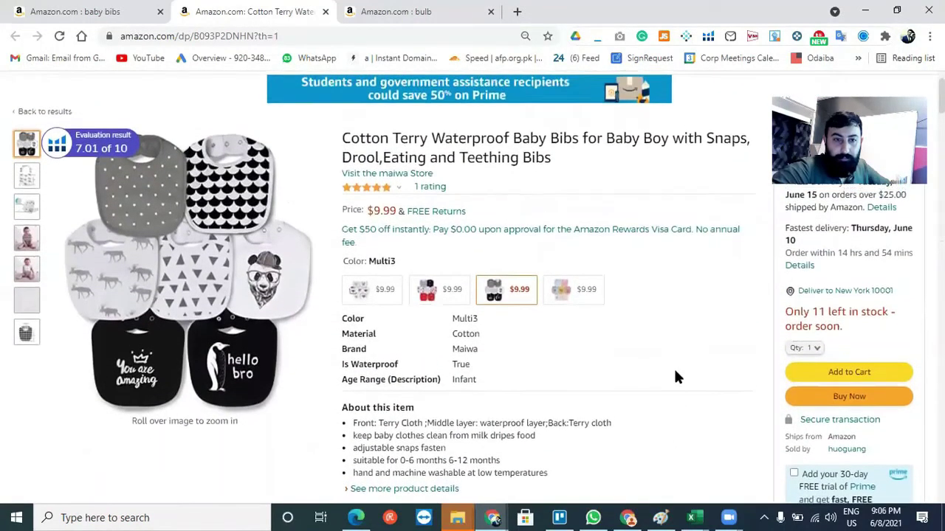
{"action": "scroll", "coordinate": [676, 373], "scroll_direction": "down", "scroll_amount": 1}
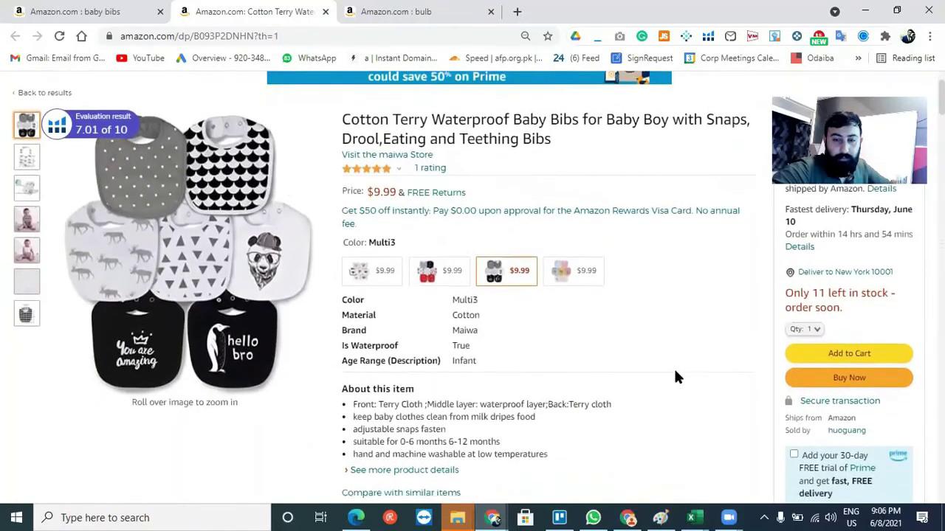
{"action": "scroll", "coordinate": [675, 372], "scroll_direction": "up", "scroll_amount": 1}
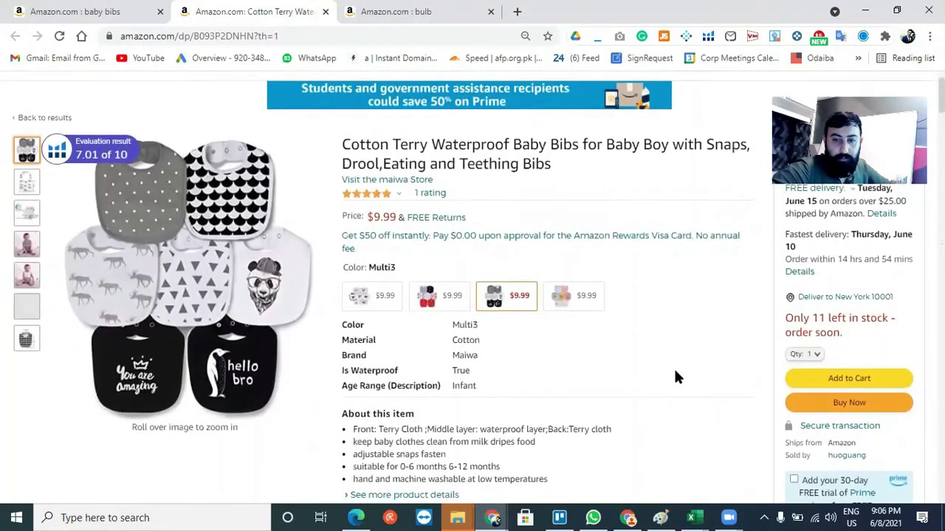
{"action": "scroll", "coordinate": [677, 377], "scroll_direction": "down", "scroll_amount": 1}
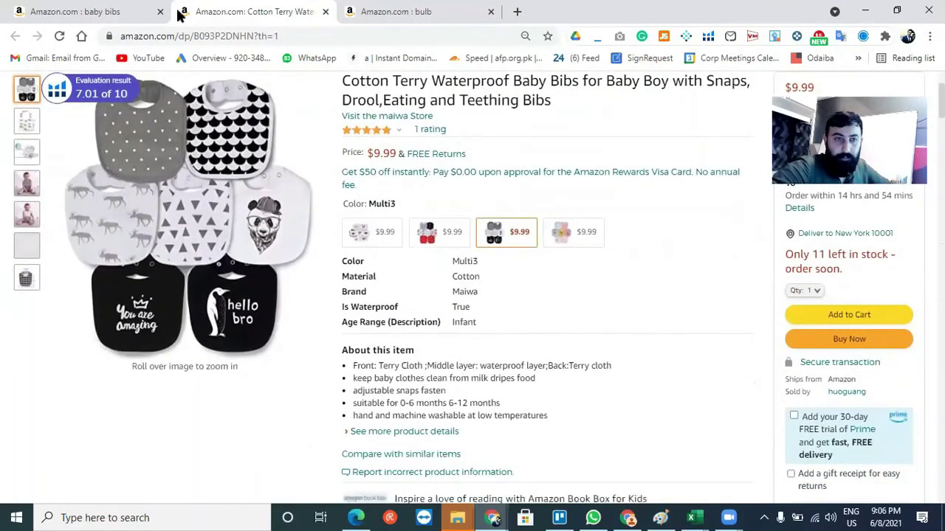
{"action": "left_click", "coordinate": [120, 14]}
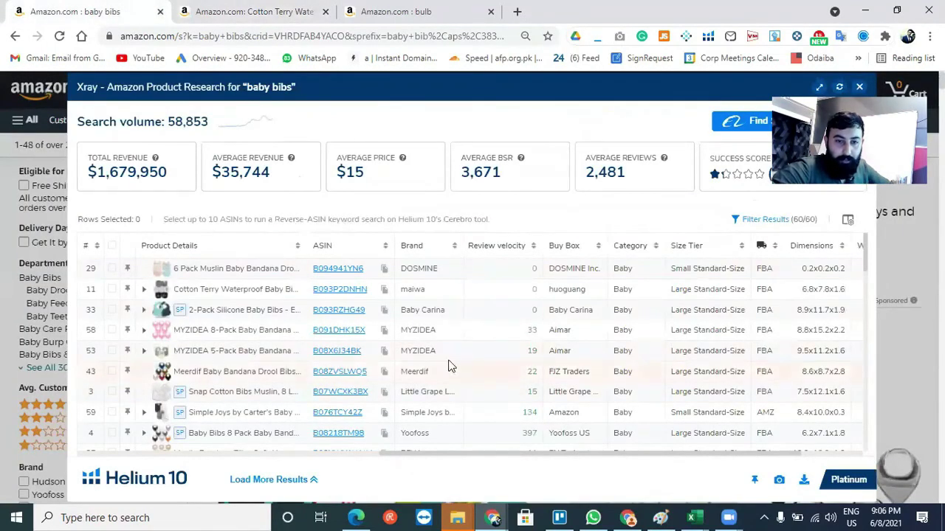
- From the baby bibs Xray results, open the MYZIDEA 8-Pack Baby Bandana Drool Bibs listing in a new tab and locate its seller
{"action": "right_click", "coordinate": [342, 335]}
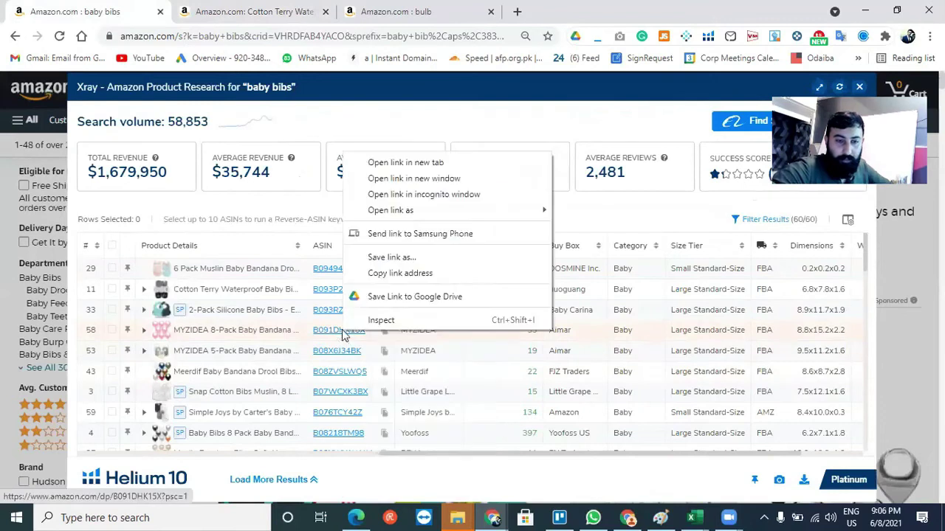
{"action": "left_click", "coordinate": [426, 163]}
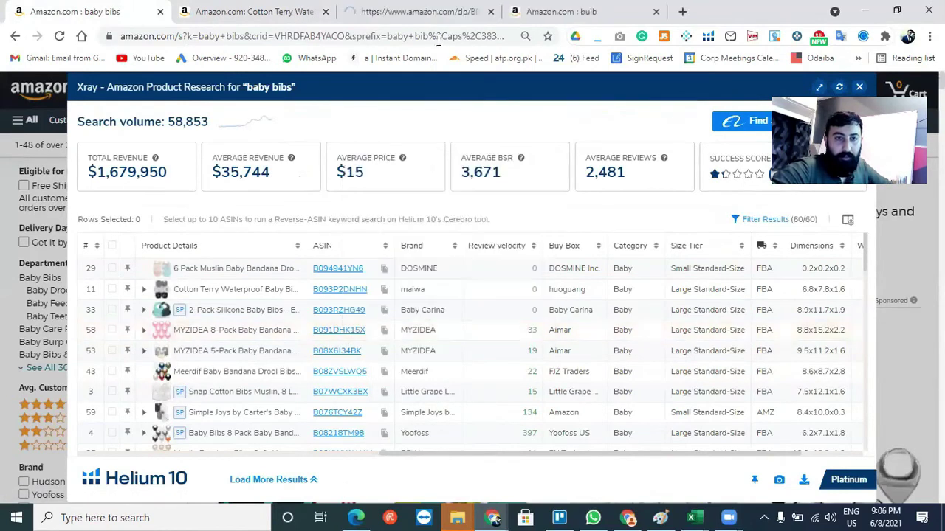
{"action": "left_click", "coordinate": [439, 15]}
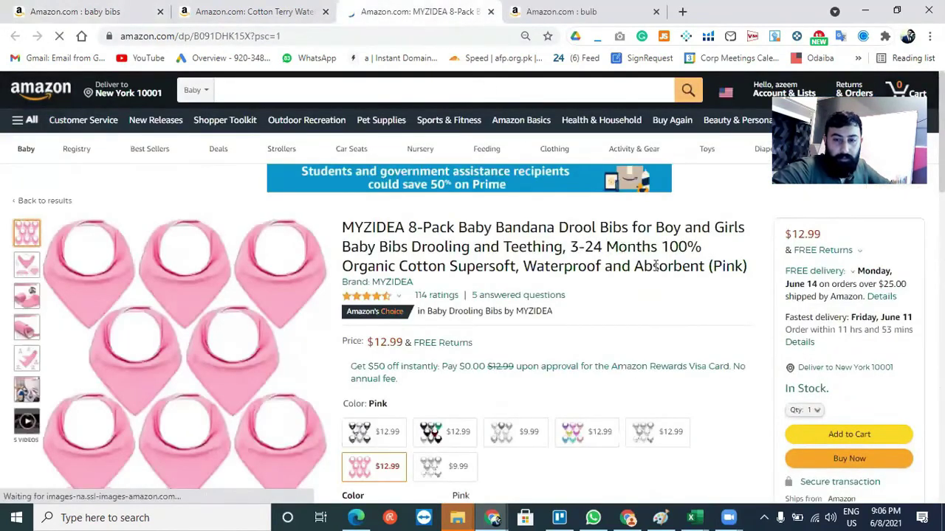
{"action": "scroll", "coordinate": [744, 351], "scroll_direction": "down", "scroll_amount": 1}
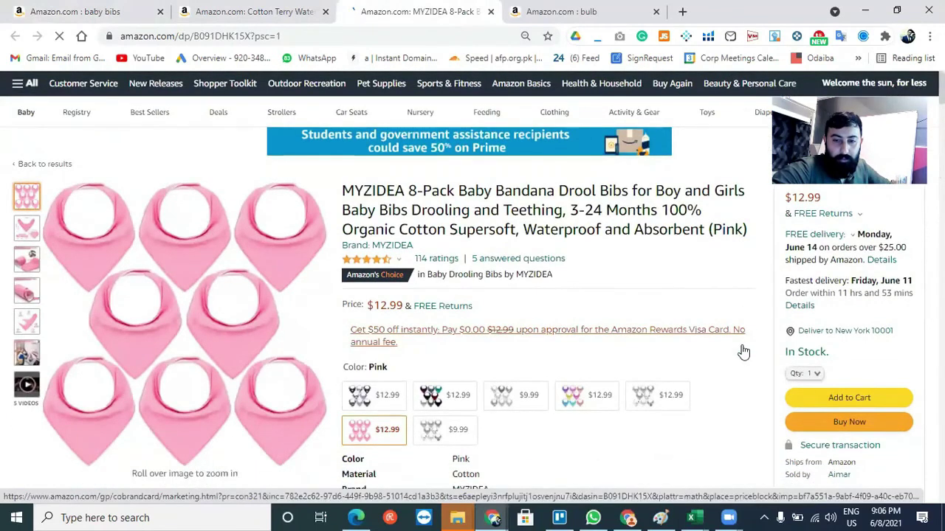
{"action": "scroll", "coordinate": [743, 351], "scroll_direction": "down", "scroll_amount": 1}
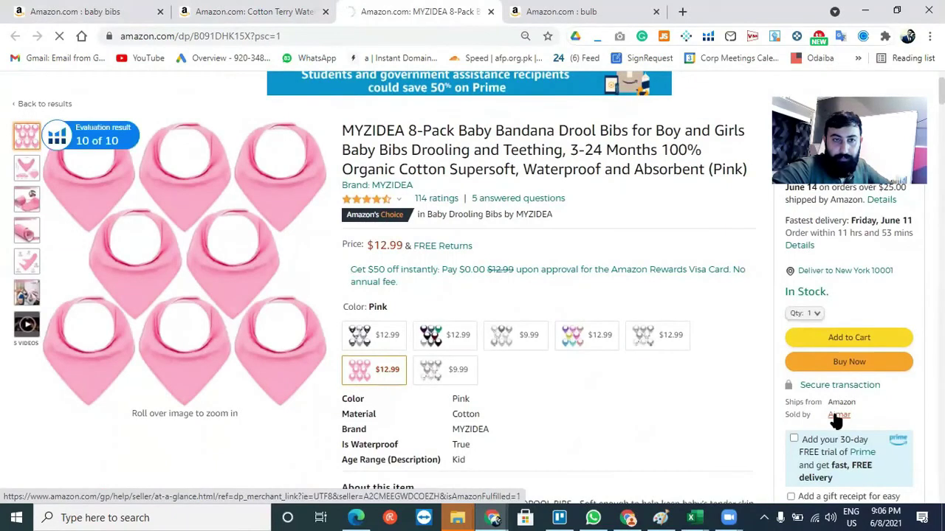
- Open the profile of the listing's seller, Aimar, in a new tab and go to the seller's storefront
{"action": "left_click", "coordinate": [838, 415]}
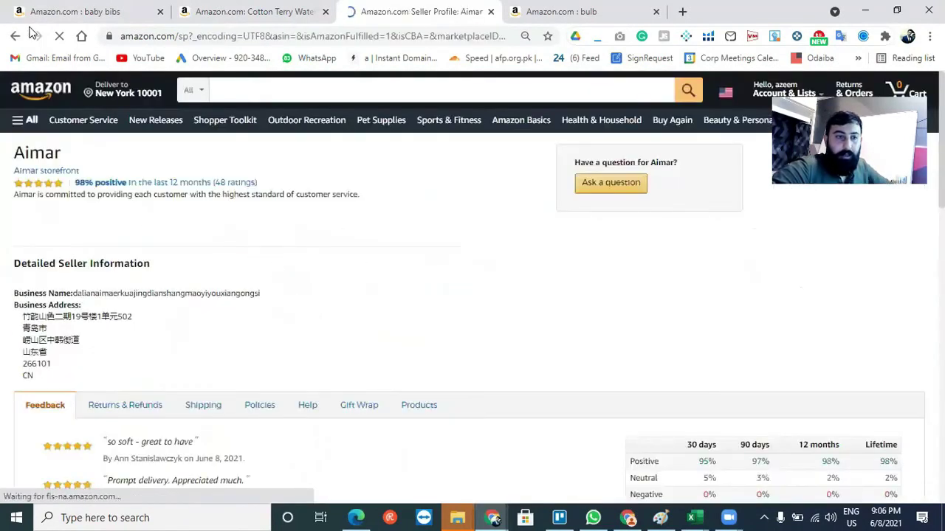
{"action": "left_click", "coordinate": [14, 37]}
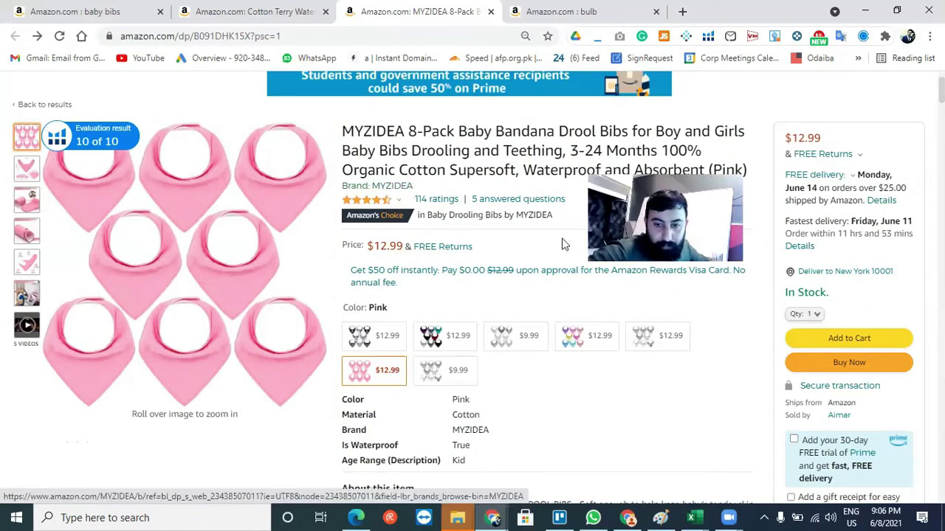
{"action": "right_click", "coordinate": [834, 416]}
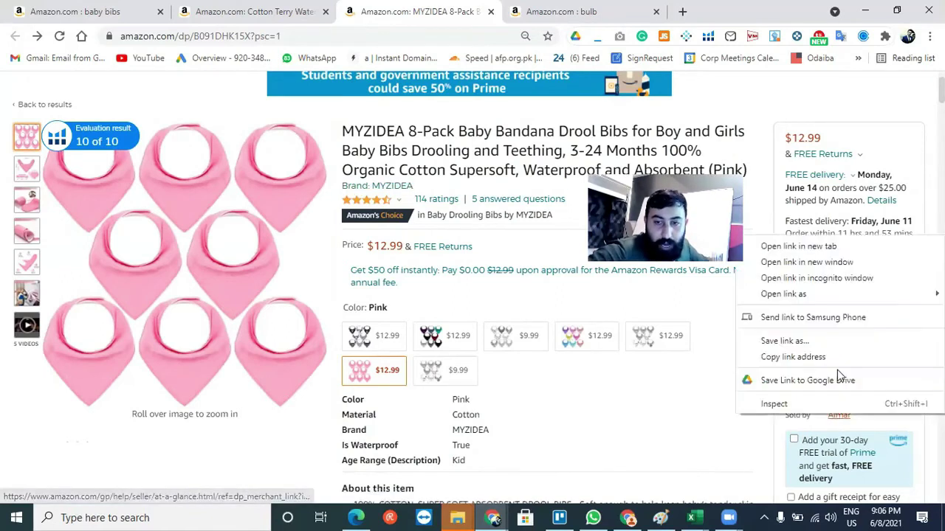
{"action": "left_click", "coordinate": [812, 247]}
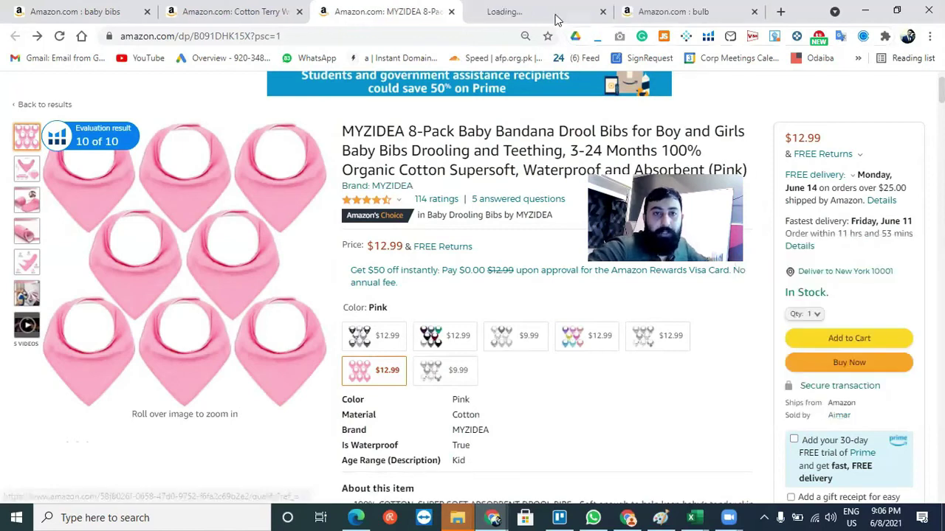
{"action": "left_click", "coordinate": [555, 15]}
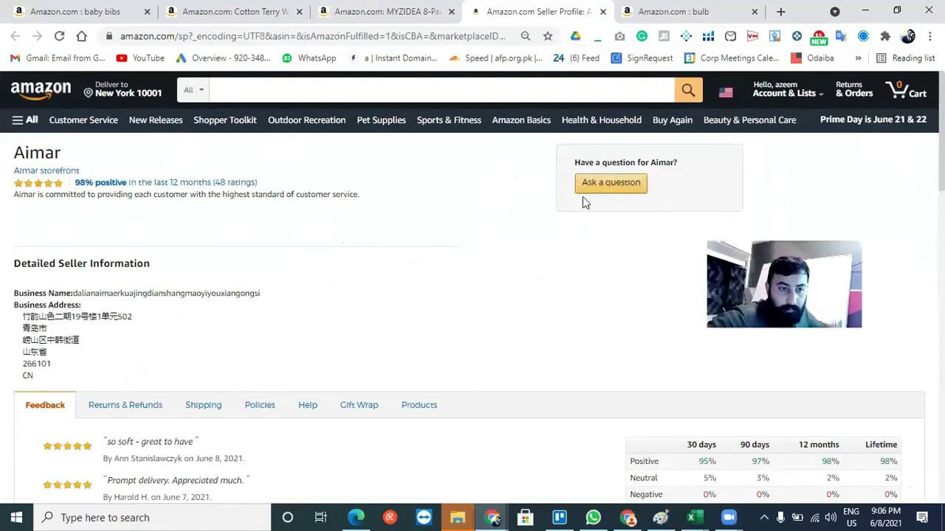
{"action": "left_click", "coordinate": [49, 172]}
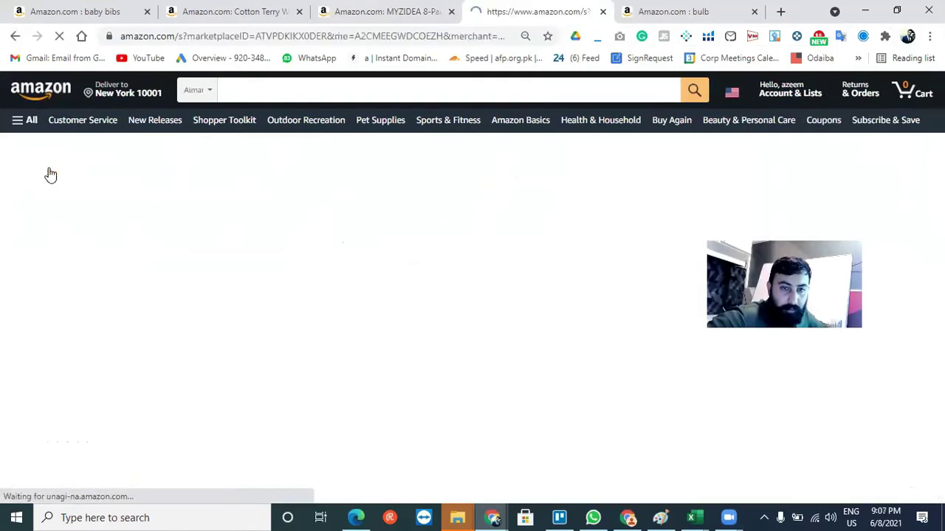
{"action": "left_click", "coordinate": [368, 21]}
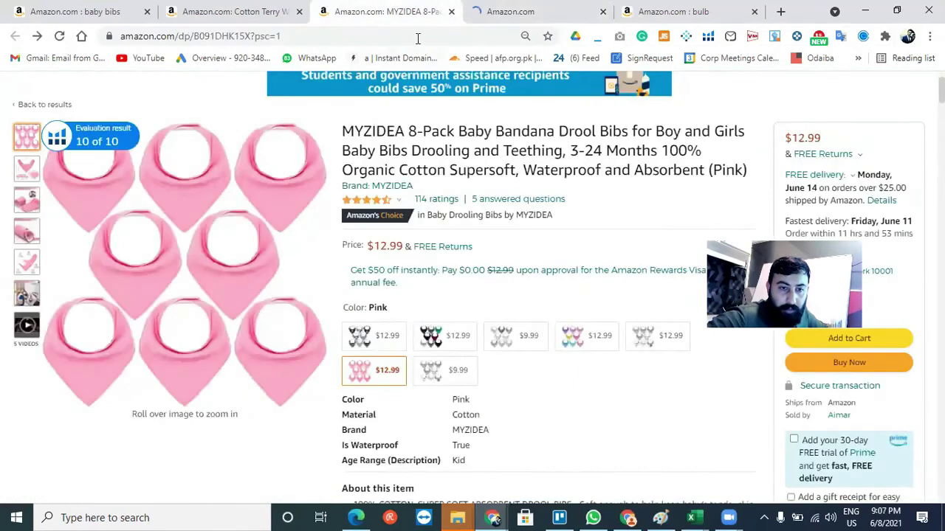
{"action": "left_click", "coordinate": [495, 16]}
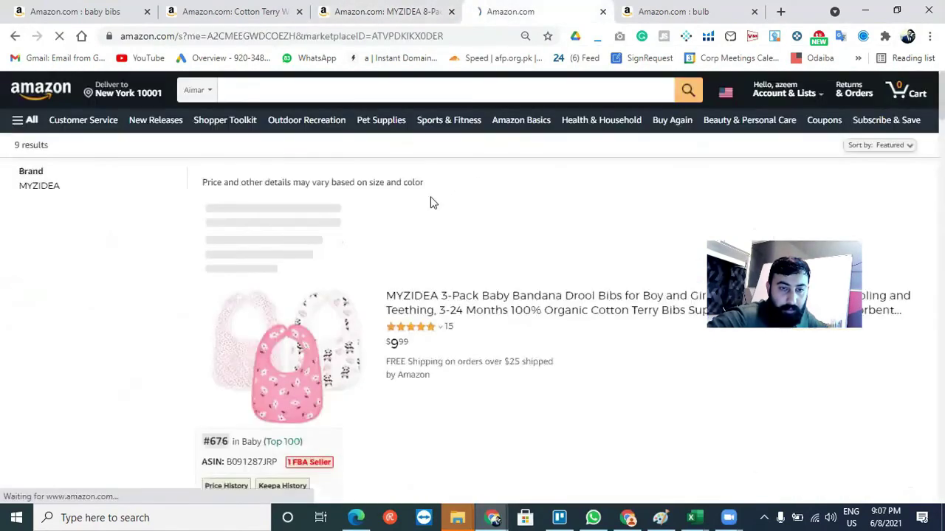
- Move the Aimar storefront into its own window and examine its range of MYZIDEA bib listings
{"action": "scroll", "coordinate": [456, 318], "scroll_direction": "down", "scroll_amount": 3}
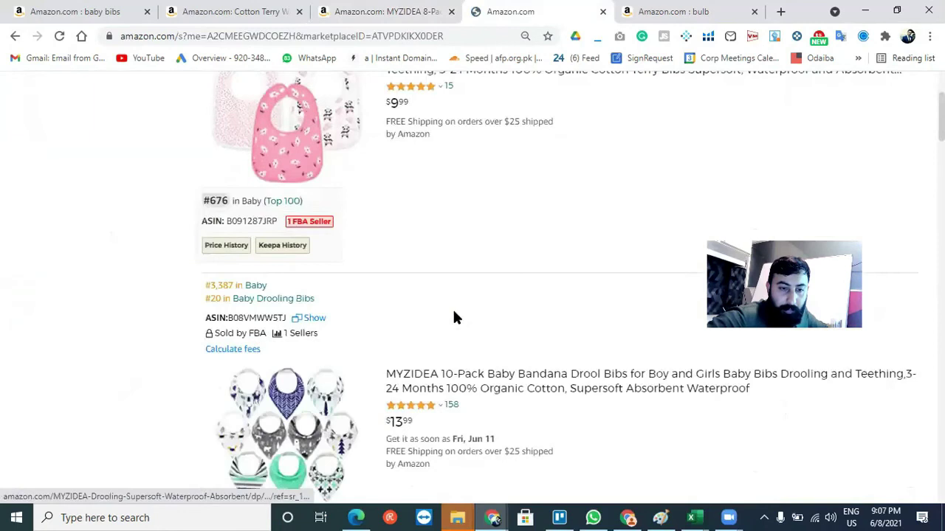
{"action": "scroll", "coordinate": [454, 317], "scroll_direction": "down", "scroll_amount": 7}
{"action": "left_click", "coordinate": [421, 13]}
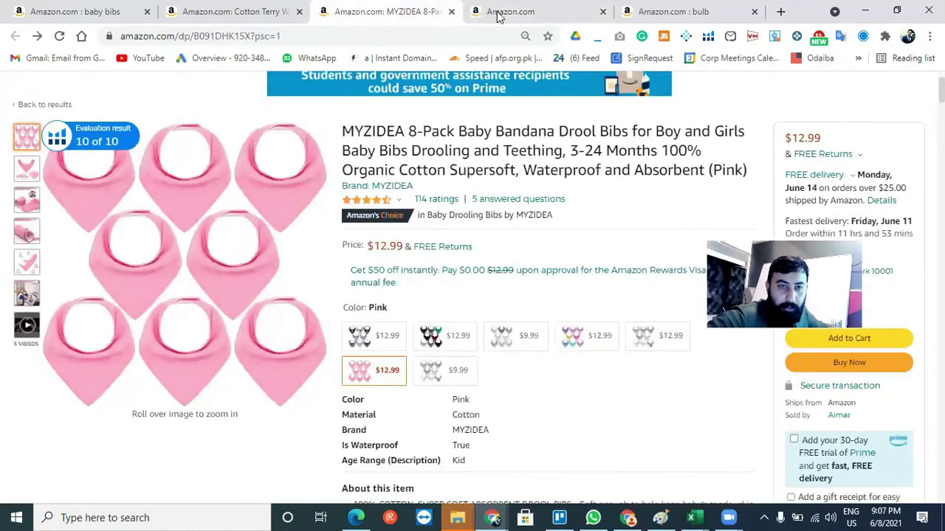
{"action": "left_click_drag", "start_coordinate": [498, 15], "coordinate": [438, 332]}
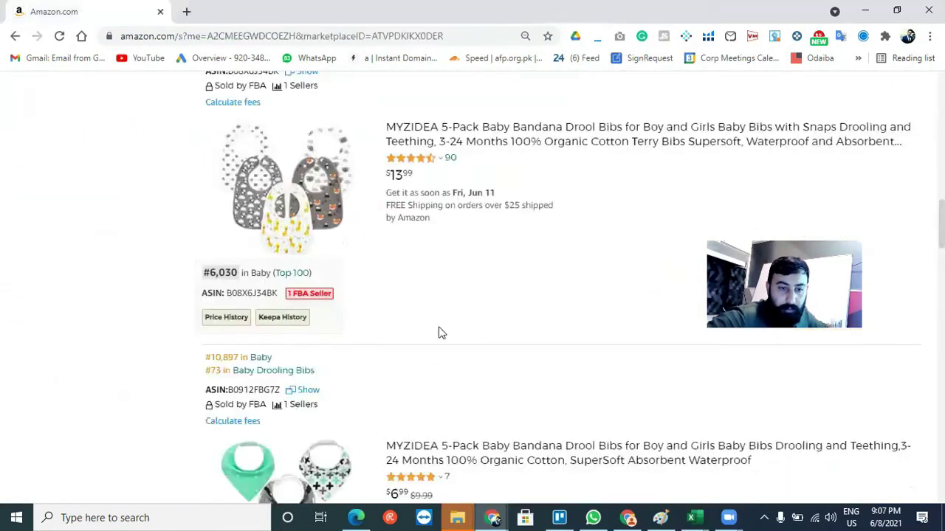
{"action": "scroll", "coordinate": [439, 332], "scroll_direction": "down", "scroll_amount": 7}
{"action": "scroll", "coordinate": [438, 333], "scroll_direction": "down", "scroll_amount": 13}
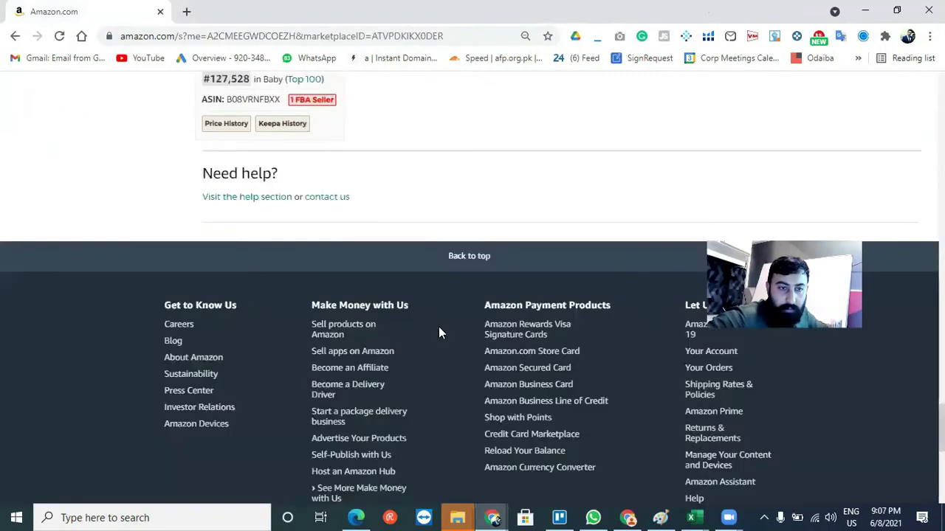
{"action": "scroll", "coordinate": [438, 326], "scroll_direction": "up", "scroll_amount": 7}
{"action": "scroll", "coordinate": [440, 334], "scroll_direction": "up", "scroll_amount": 5}
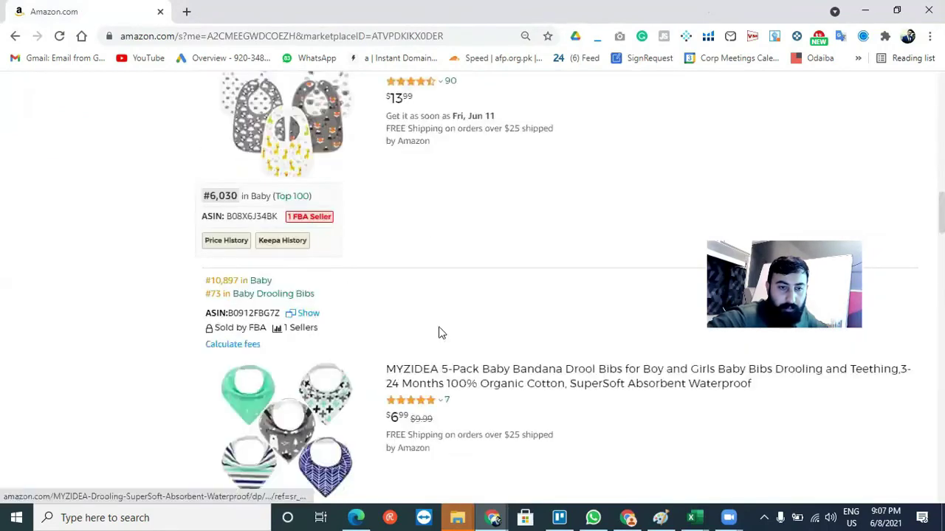
{"action": "scroll", "coordinate": [438, 333], "scroll_direction": "up", "scroll_amount": 5}
- Open the solid-color MYZIDEA 8-Pack Baby Bandana Drool Bibs listing from the storefront and view its details
{"action": "mouse_move", "coordinate": [271, 298]}
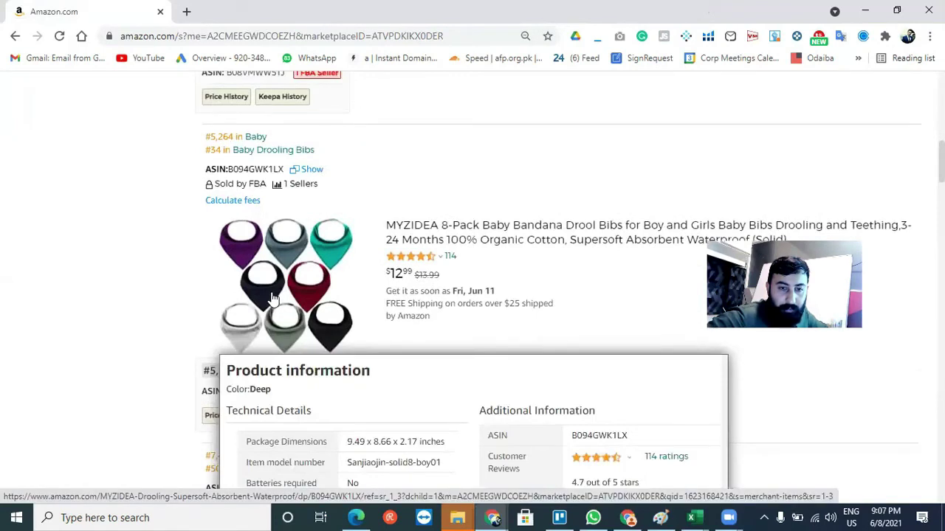
{"action": "left_click", "coordinate": [271, 297]}
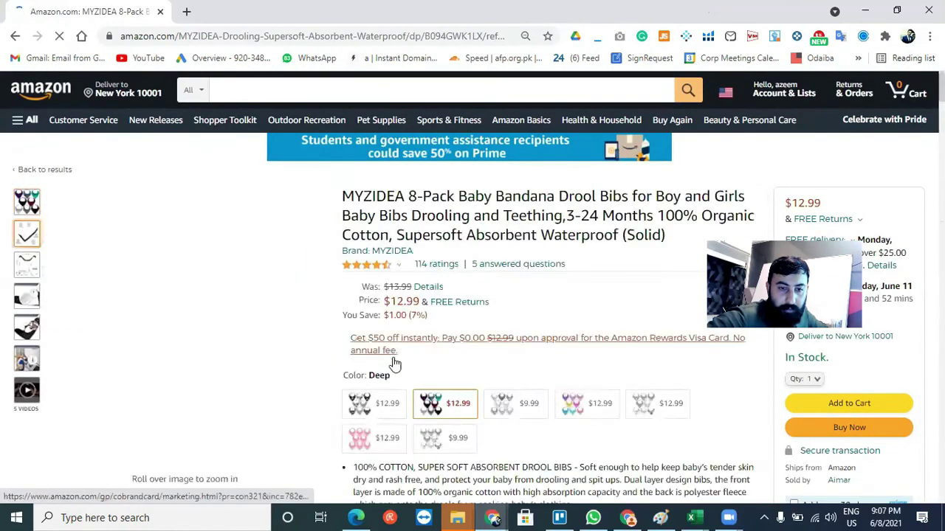
{"action": "scroll", "coordinate": [775, 423], "scroll_direction": "down", "scroll_amount": 1}
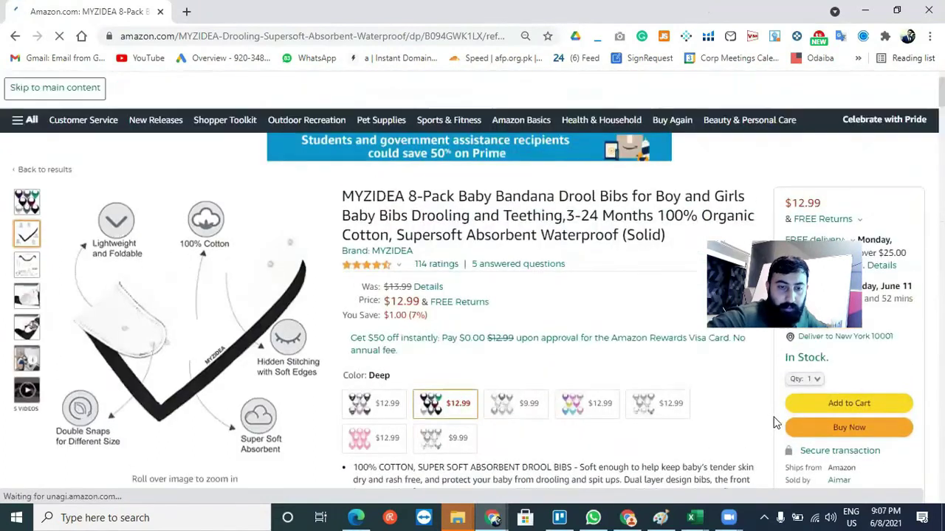
- Compare the solid and pink MYZIDEA 8-pack listings across the two windows, and close the solid listing's window
{"action": "left_click", "coordinate": [495, 517]}
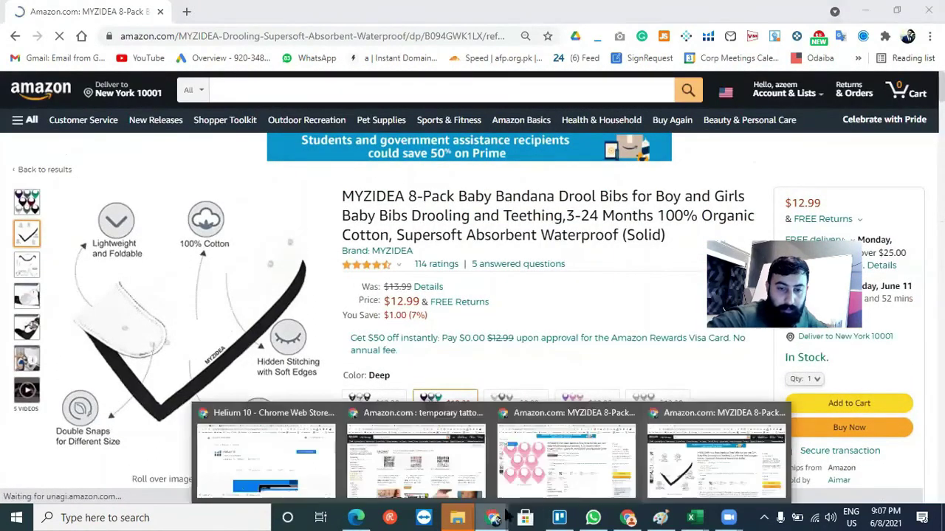
{"action": "left_click", "coordinate": [605, 467]}
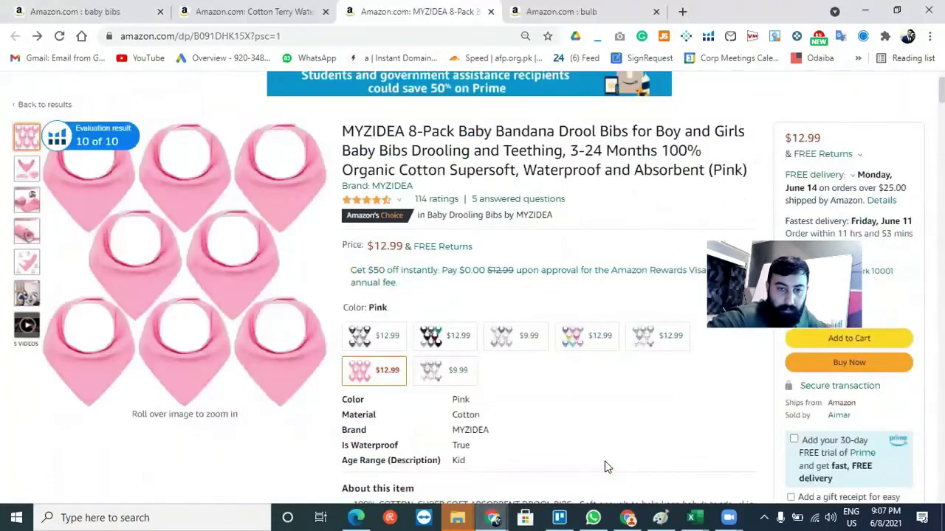
{"action": "left_click", "coordinate": [493, 517]}
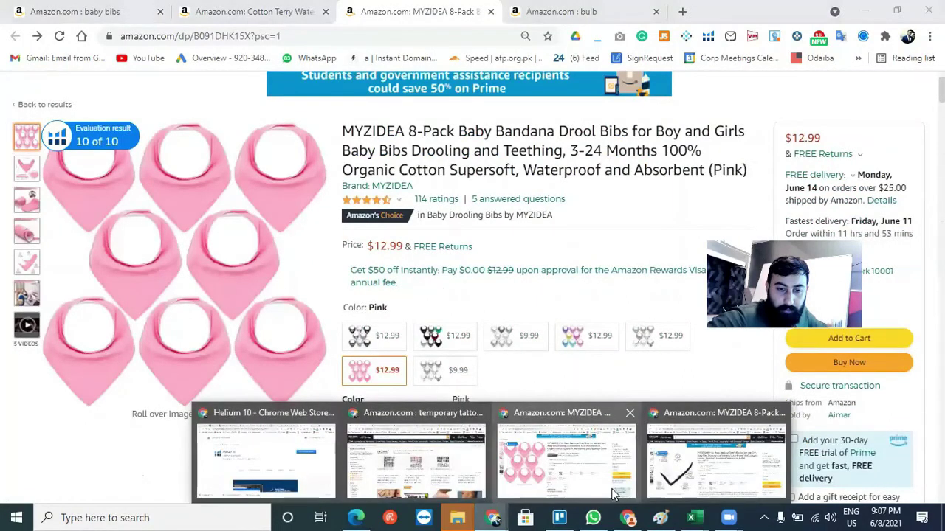
{"action": "left_click", "coordinate": [686, 490]}
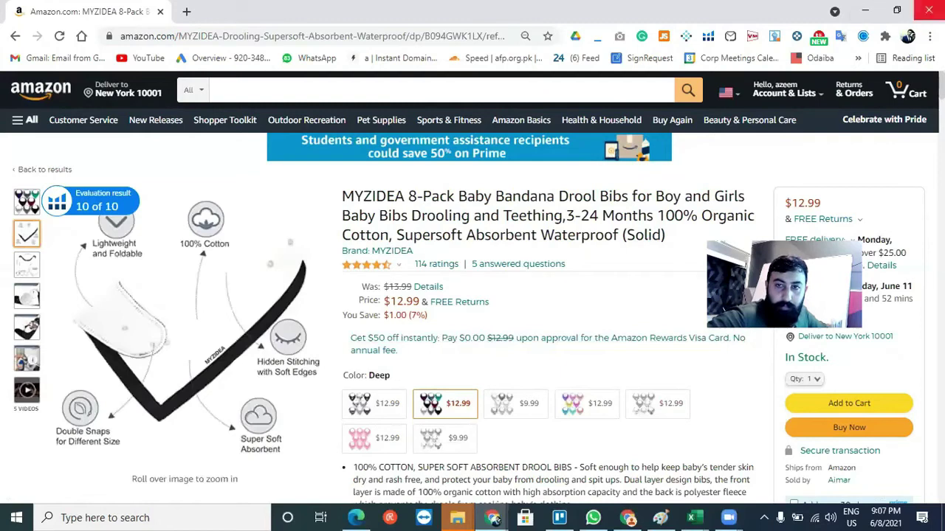
{"action": "left_click", "coordinate": [928, 11]}
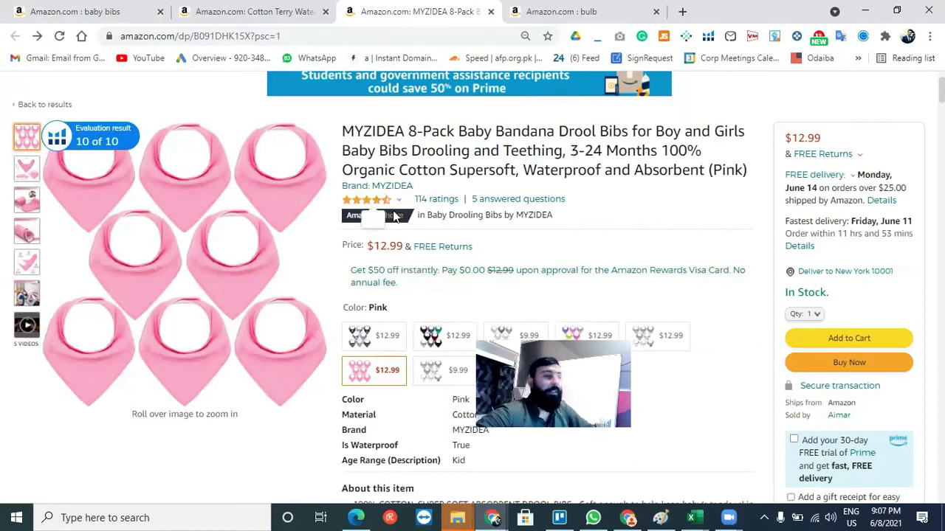
{"action": "mouse_move", "coordinate": [397, 200]}
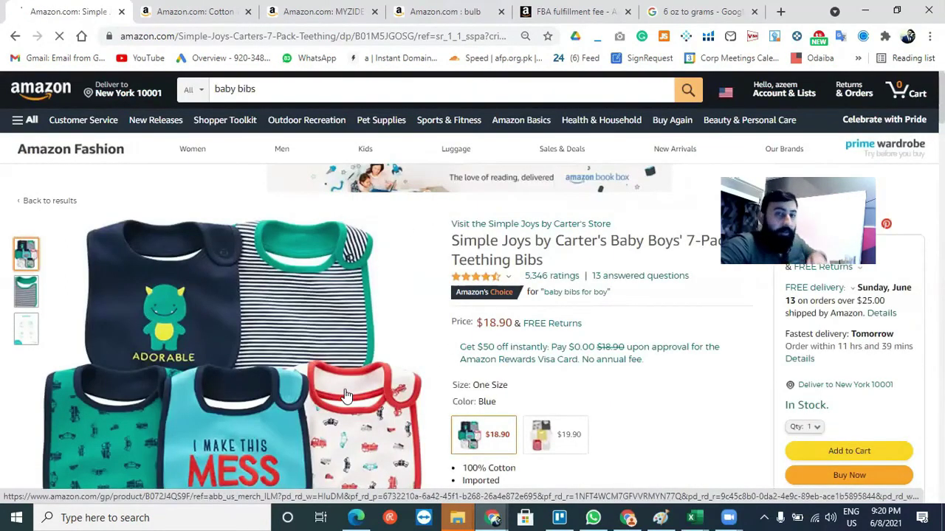
- Review the costs, fees and margins of the Simple Joys by Carter's 7-Pack Teething Bibs in Helium 10's Profitability Calculator, and close it
{"action": "left_click", "coordinate": [707, 37]}
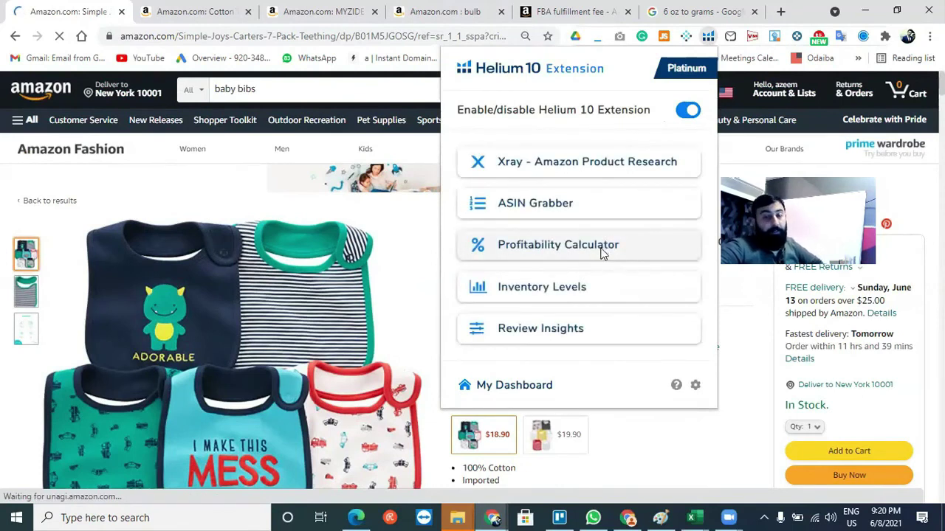
{"action": "left_click", "coordinate": [601, 251]}
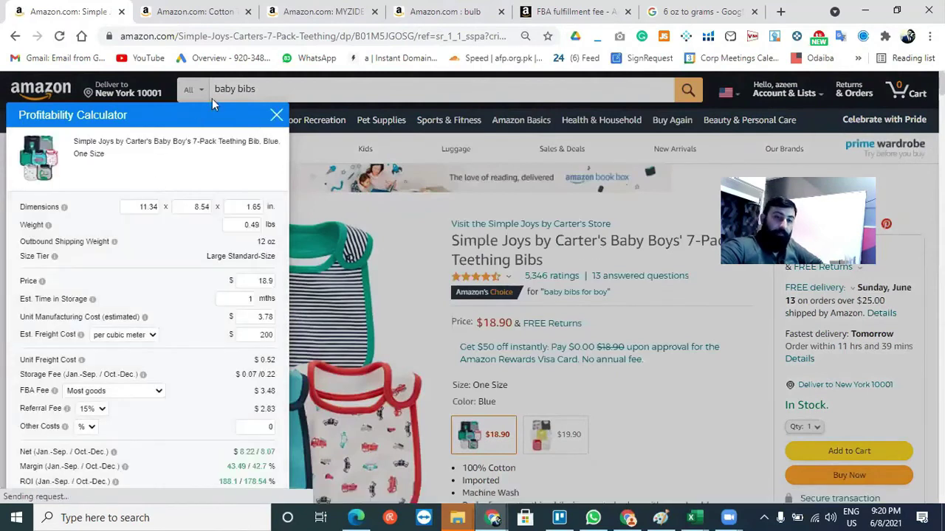
{"action": "left_click_drag", "start_coordinate": [200, 118], "coordinate": [226, 68]}
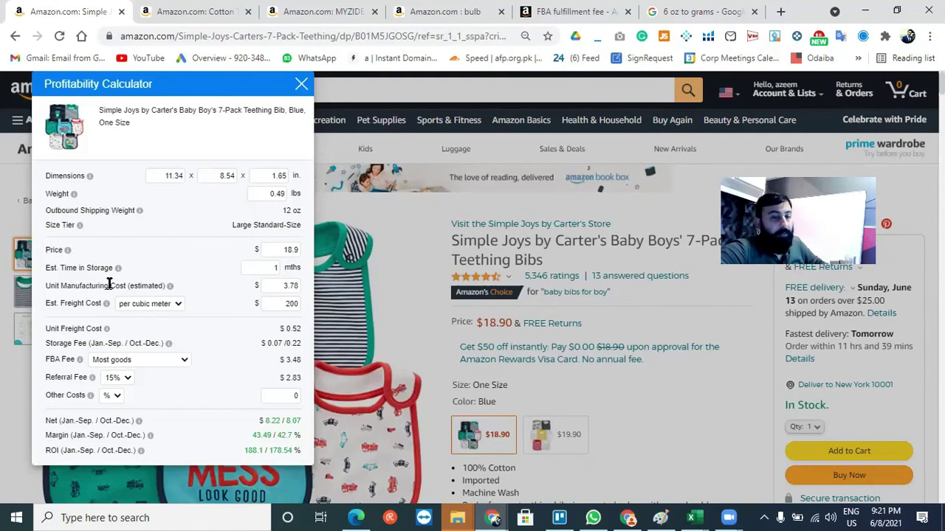
{"action": "mouse_move", "coordinate": [118, 271]}
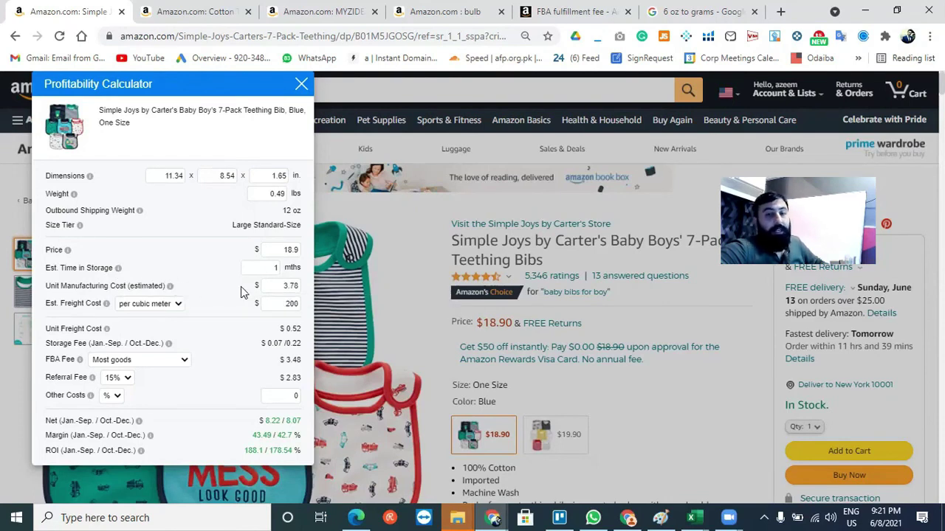
{"action": "left_click", "coordinate": [301, 84]}
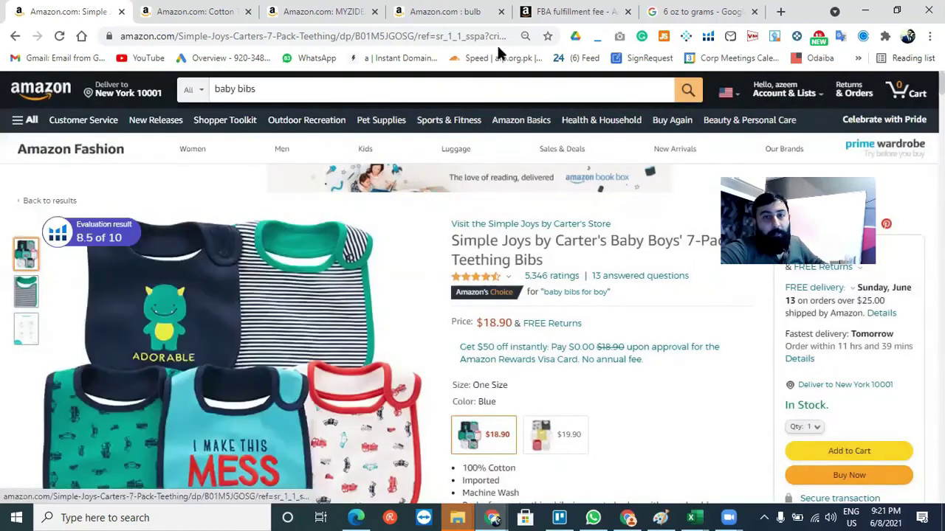
- Run Helium 10 Xray on the Simple Joys by Carter's bibs listing, review both variants' sales data, and close the results
{"action": "left_click", "coordinate": [707, 42]}
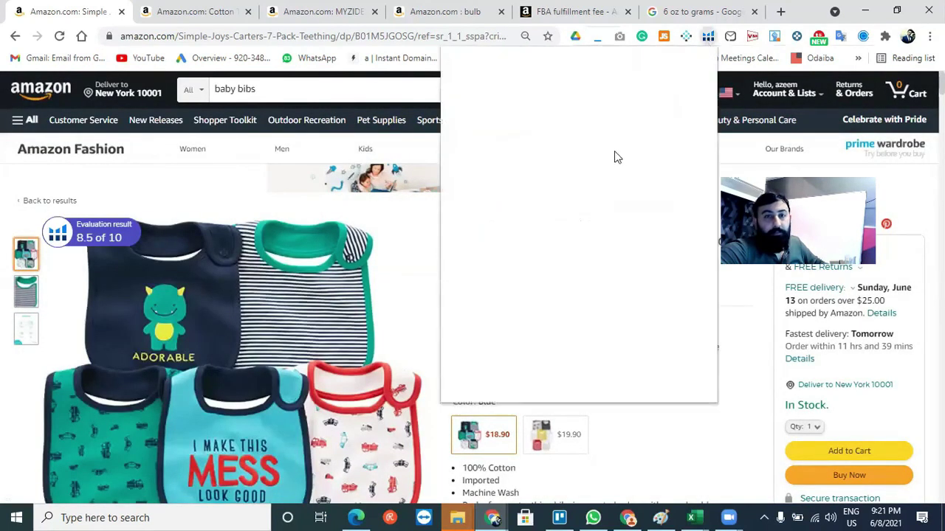
{"action": "left_click", "coordinate": [544, 167]}
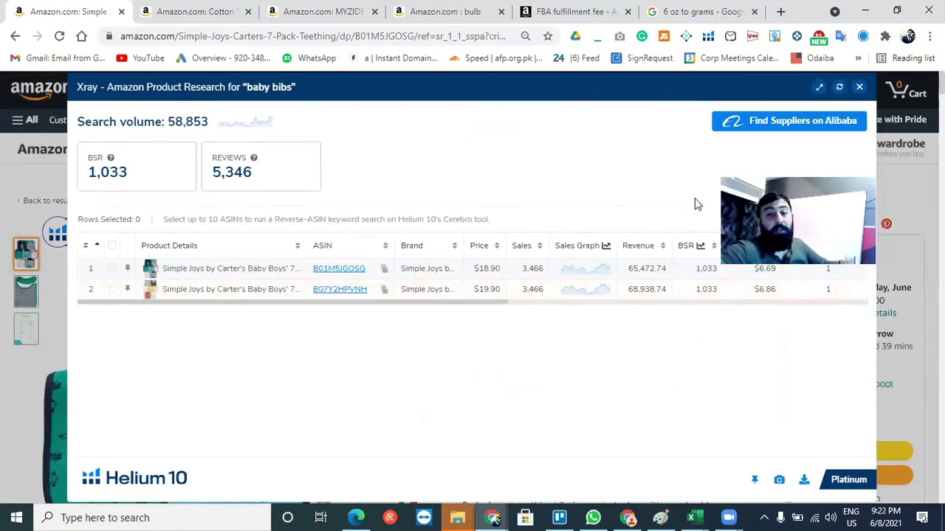
{"action": "left_click", "coordinate": [859, 89]}
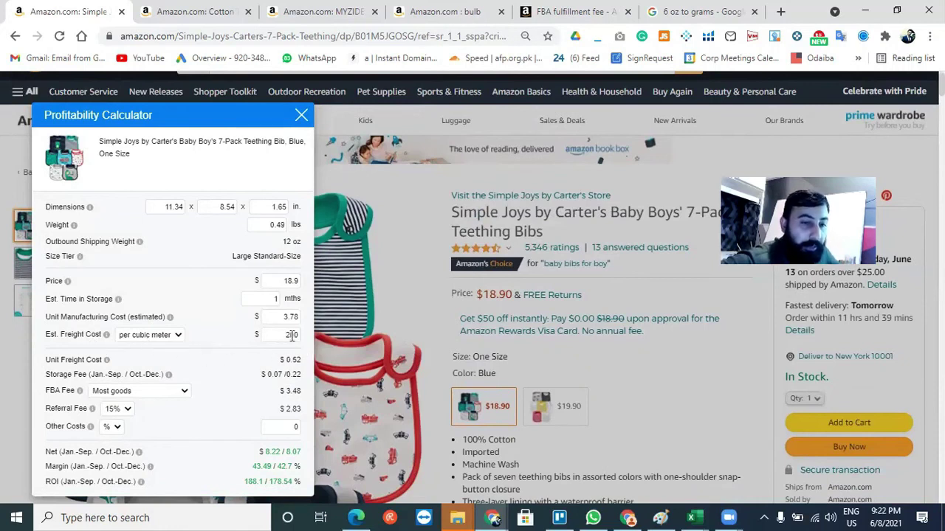
- Switch the 7-Pack Teething Bibs' estimated freight cost basis to per kilogram and check the unit freight cost
{"action": "left_click", "coordinate": [180, 336]}
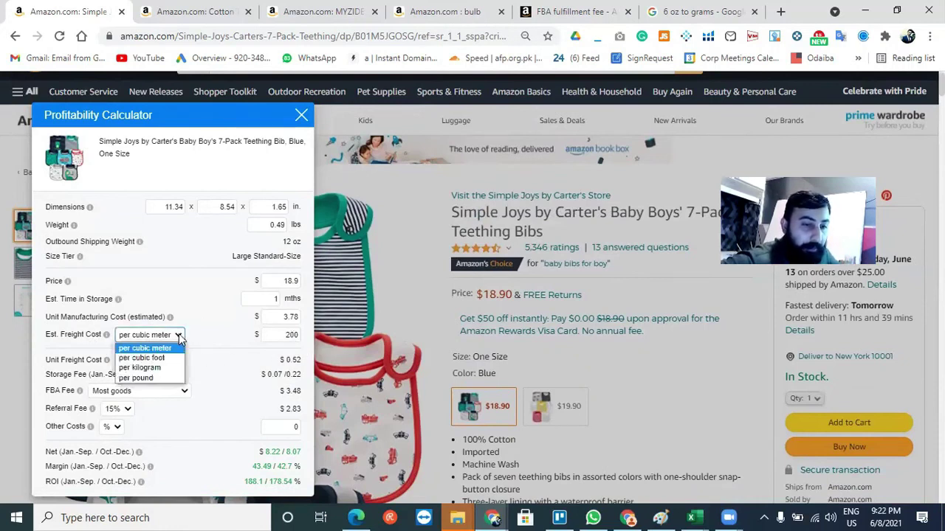
{"action": "left_click", "coordinate": [162, 369]}
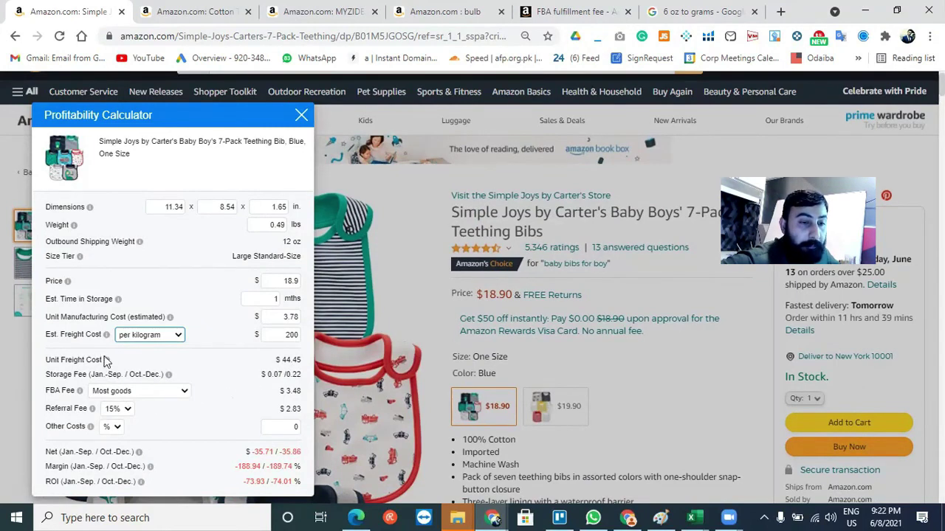
{"action": "mouse_move", "coordinate": [106, 360]}
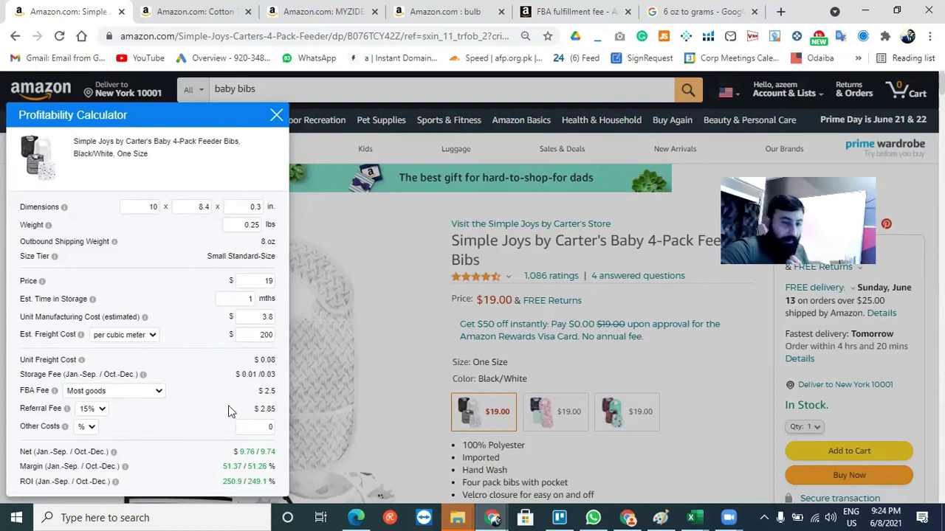
{"action": "double_click", "coordinate": [264, 336]}
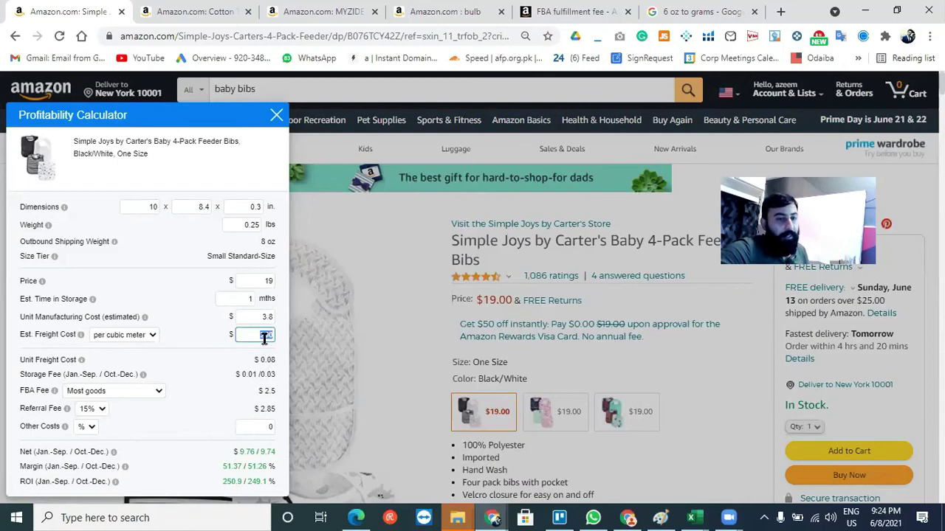
{"action": "left_click", "coordinate": [220, 369]}
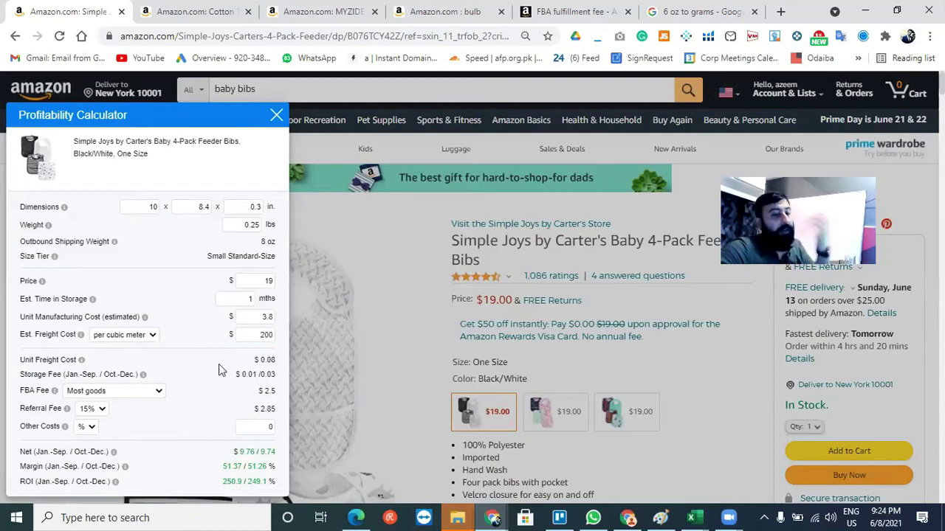
{"action": "double_click", "coordinate": [262, 335]}
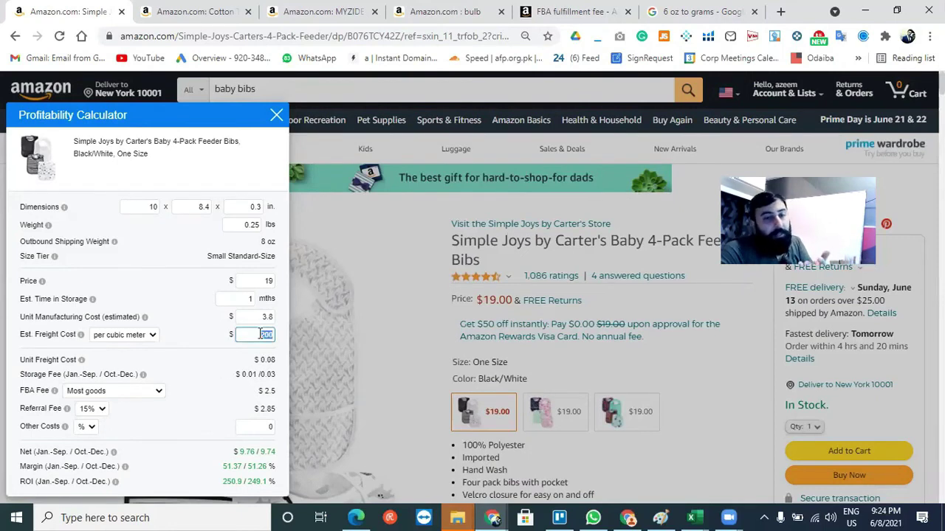
{"action": "key", "text": "ctrl+v"}
{"action": "key", "text": "Left"}
{"action": "key", "text": "Left"}
{"action": "key", "text": "Left"}
{"action": "key", "text": "Left"}
{"action": "key", "text": "Left"}
{"action": "key", "text": "Left"}
{"action": "key", "text": "Left"}
{"action": "key", "text": "Left"}
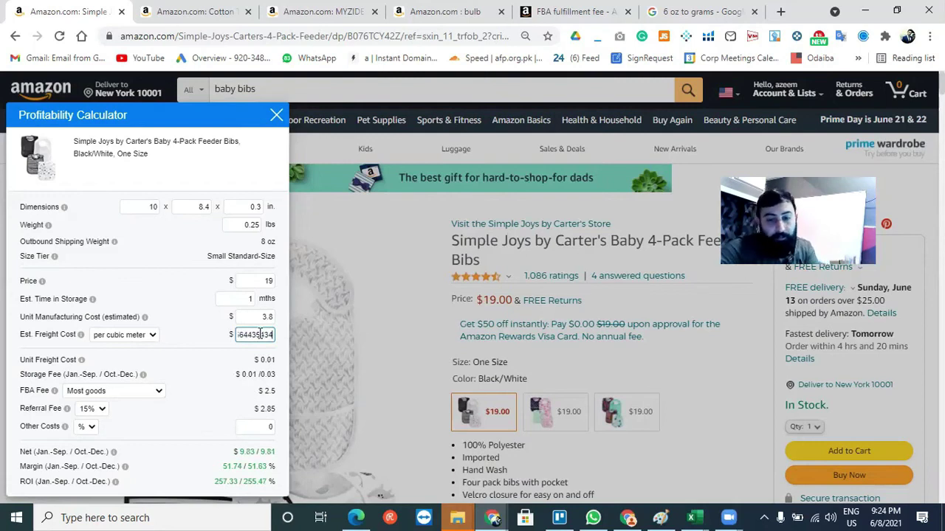
{"action": "left_click", "coordinate": [204, 359]}
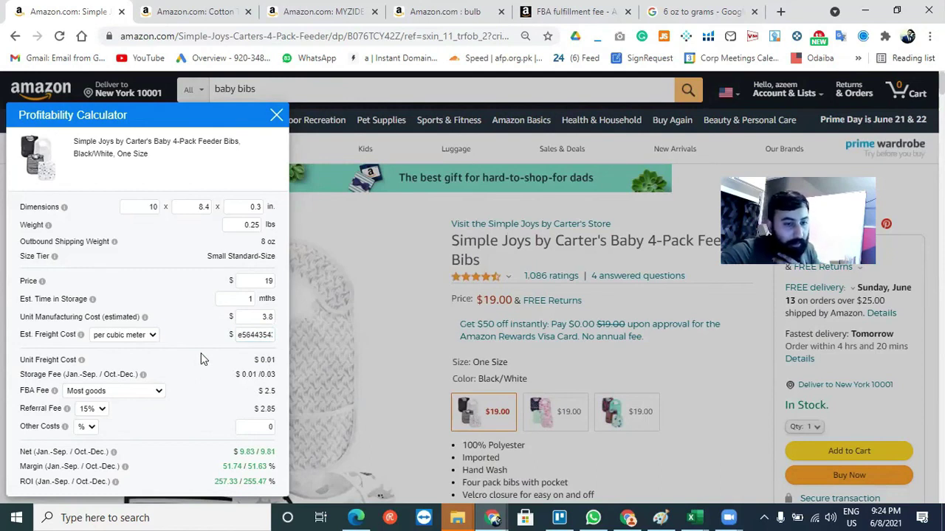
- Set the Simple Joys by Carter's 4-Pack Feeder Bibs' estimated freight cost to $200 per cubic meter
{"action": "double_click", "coordinate": [253, 335]}
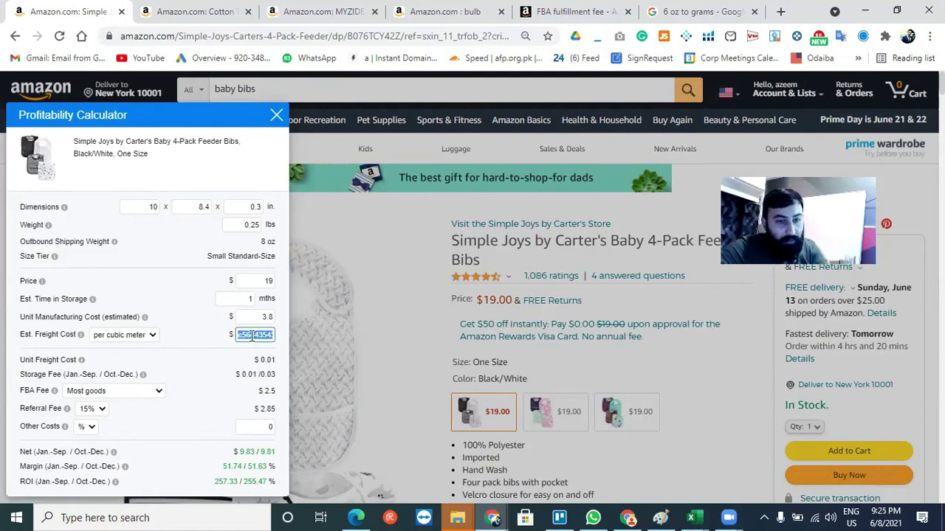
{"action": "type", "text": "200"}
{"action": "left_click", "coordinate": [209, 373]}
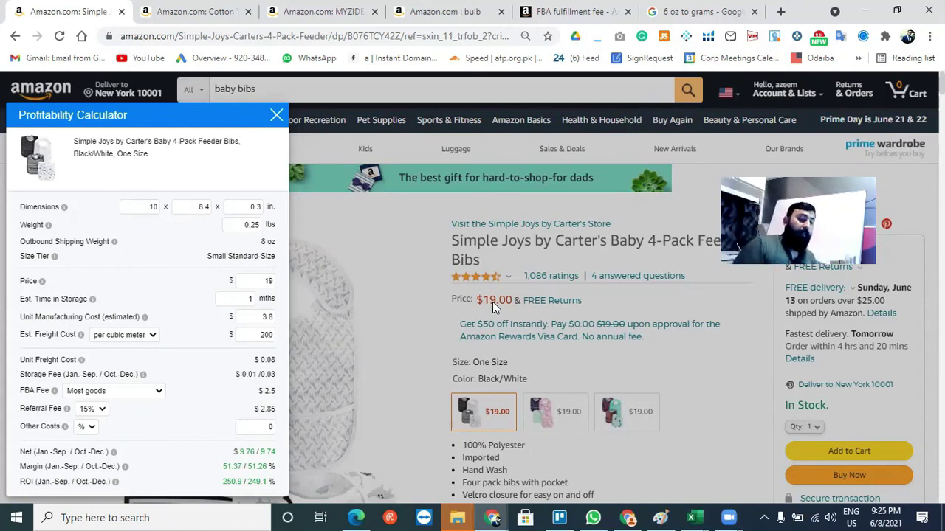
- Examine the January–September margin and ROI of the 4-Pack Feeder Bibs in the Profitability Calculator
{"action": "double_click", "coordinate": [225, 469]}
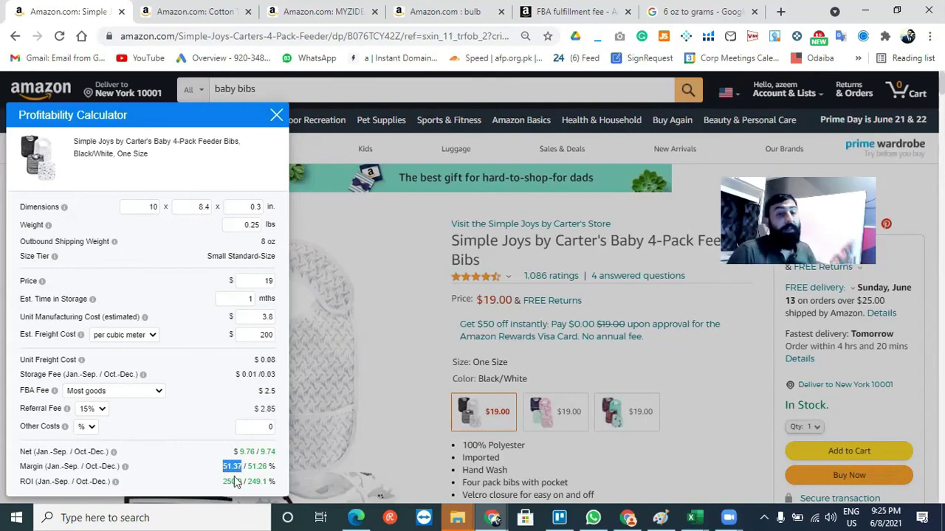
{"action": "left_click", "coordinate": [231, 485]}
{"action": "double_click", "coordinate": [231, 482]}
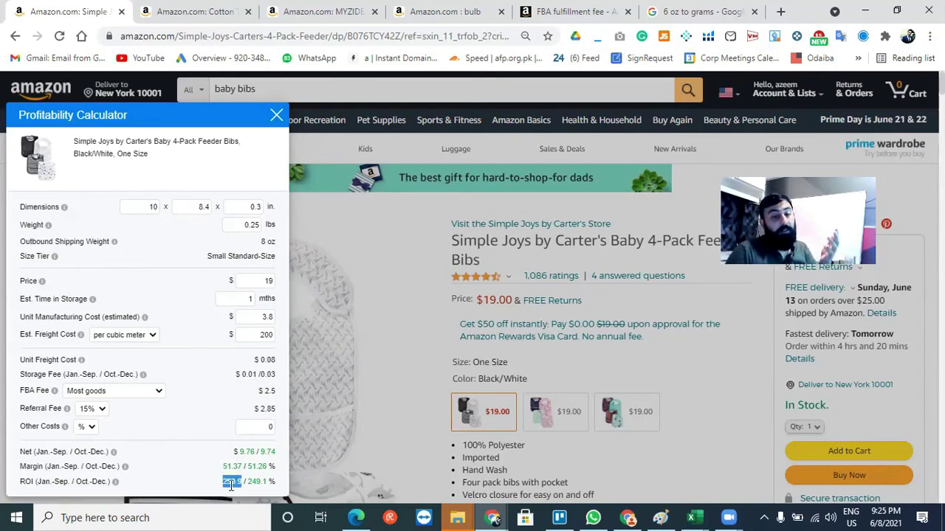